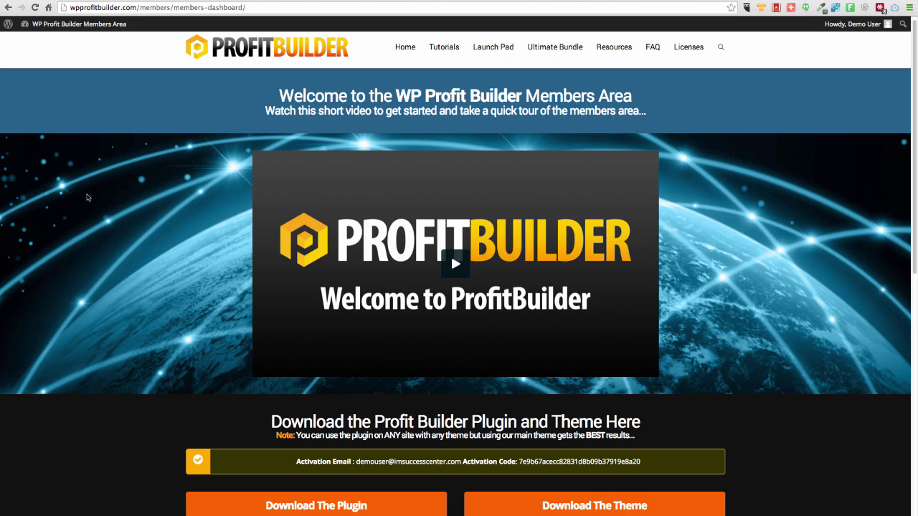
- Download both the Profit Builder plugin and the Profit Builder theme from the Members Area
left_click(306, 504)
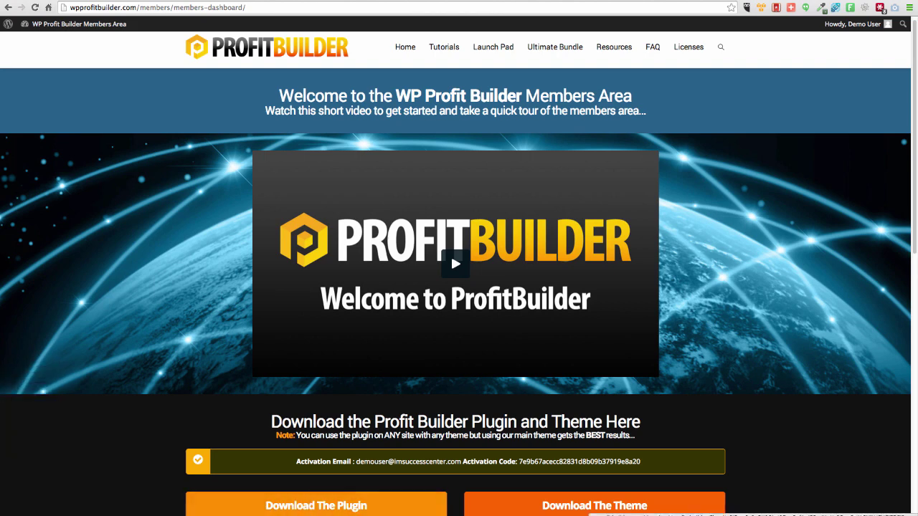
left_click(532, 508)
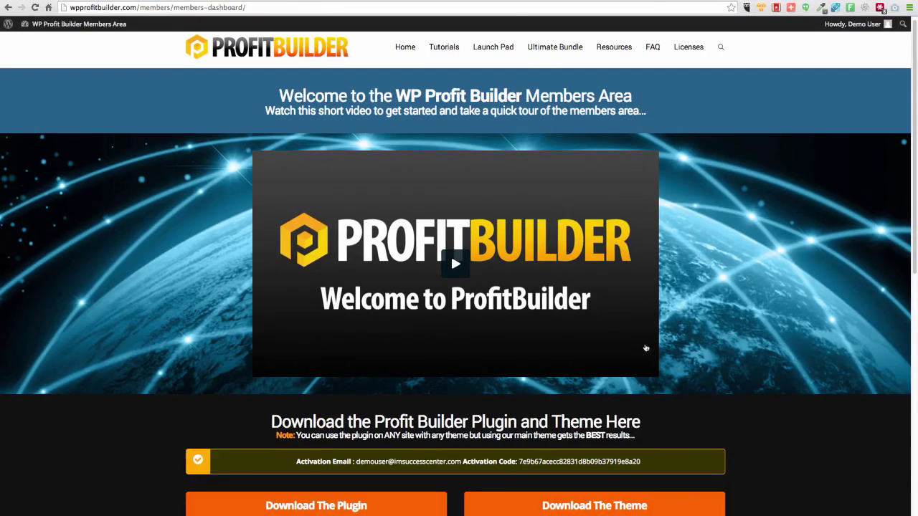
scroll(401, 210, "up", 1)
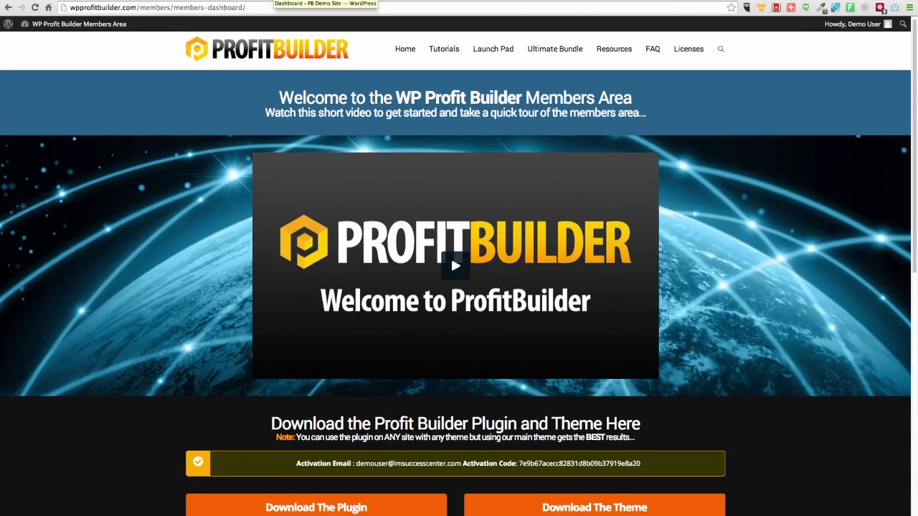
- Glance at the demo site's front end, then reach the Upload Plugin form under Plugins > Add New
left_click(259, 1)
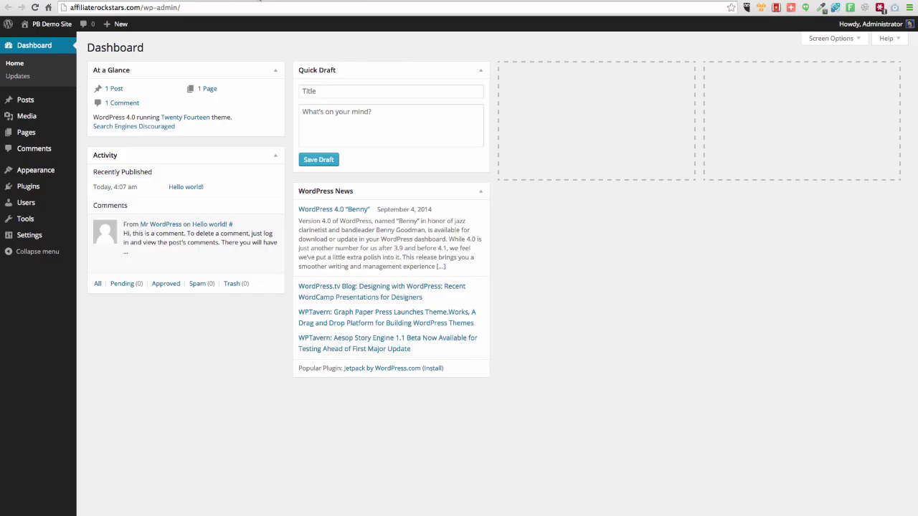
left_click(134, 2)
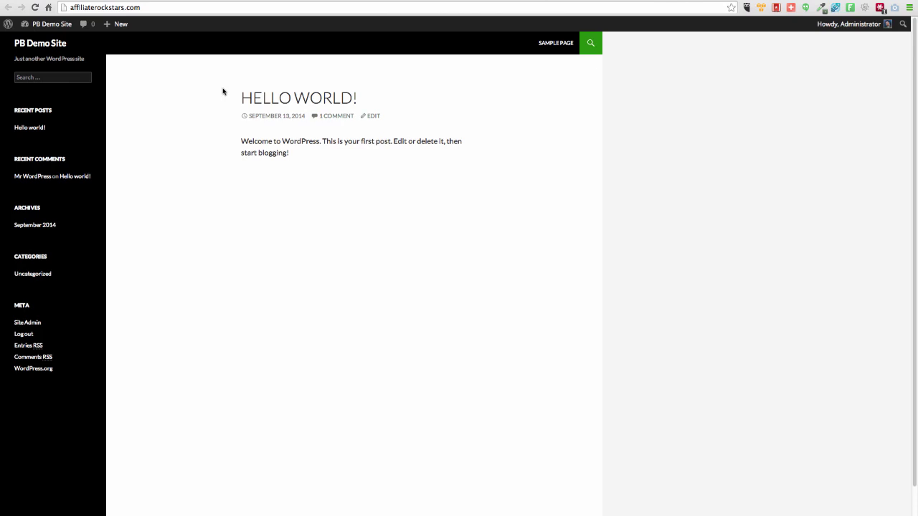
scroll(223, 91, "down", 2)
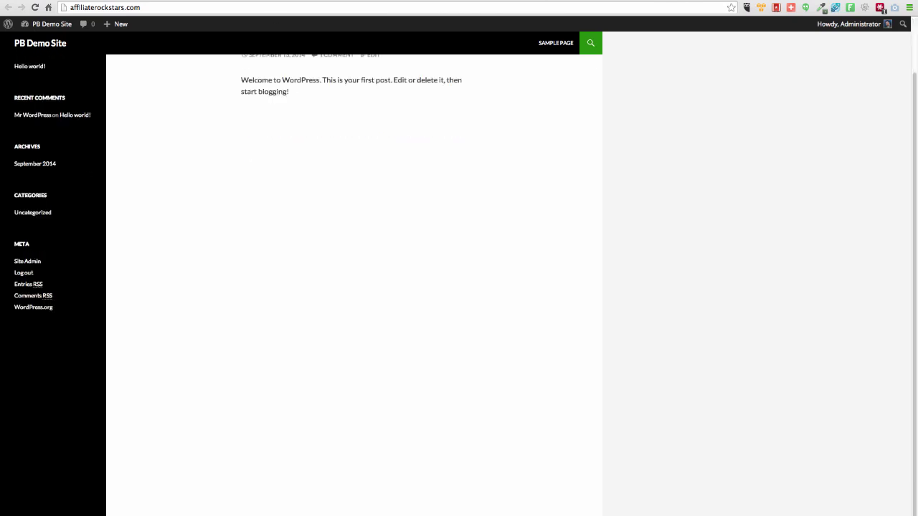
left_click(260, 1)
mouse_move(41, 194)
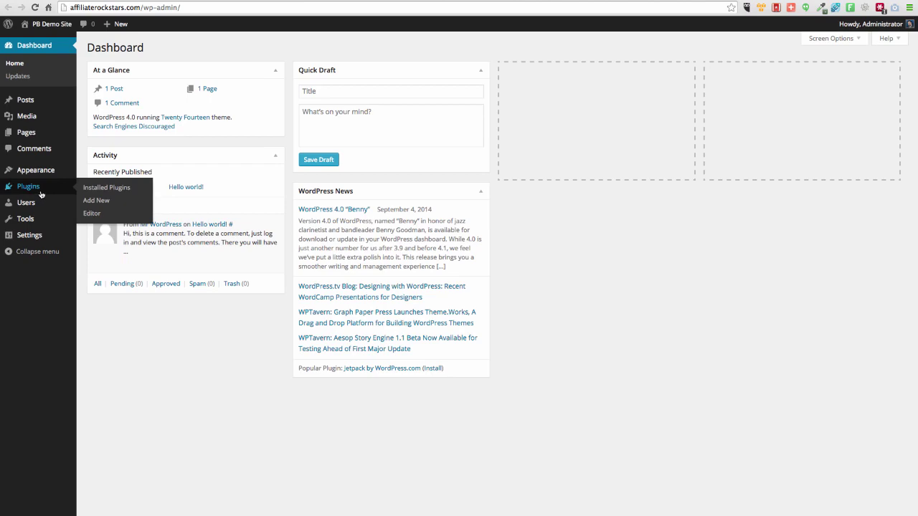
left_click(105, 201)
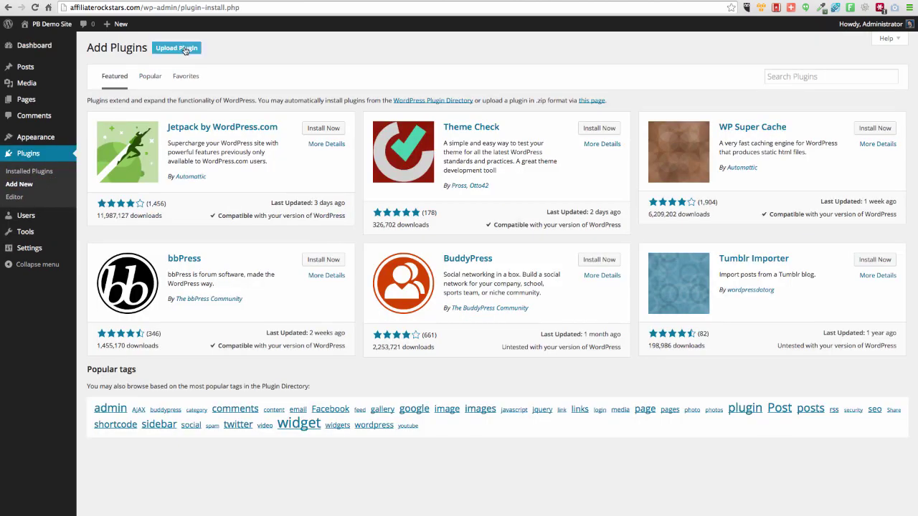
left_click(185, 50)
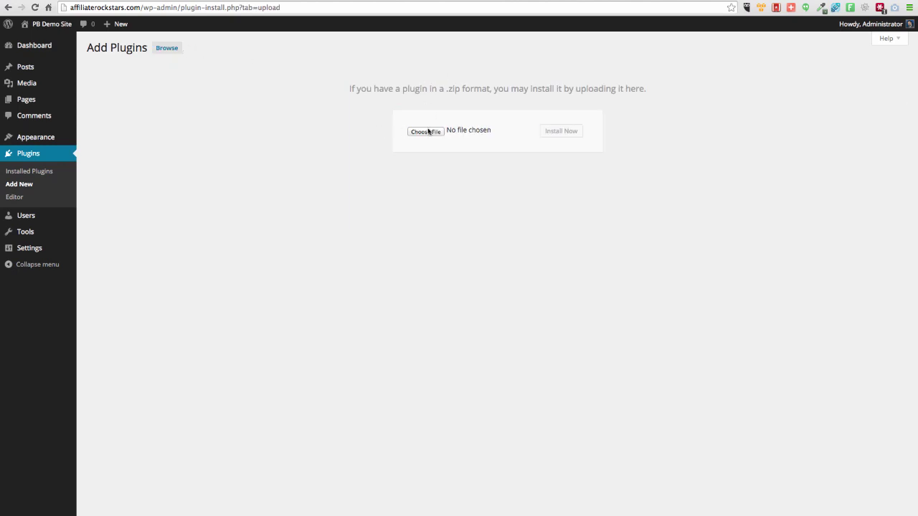
- Install ProfitBuilder-DemoUser-Digitally-Signed.zip from Downloads as a new plugin
left_click(437, 131)
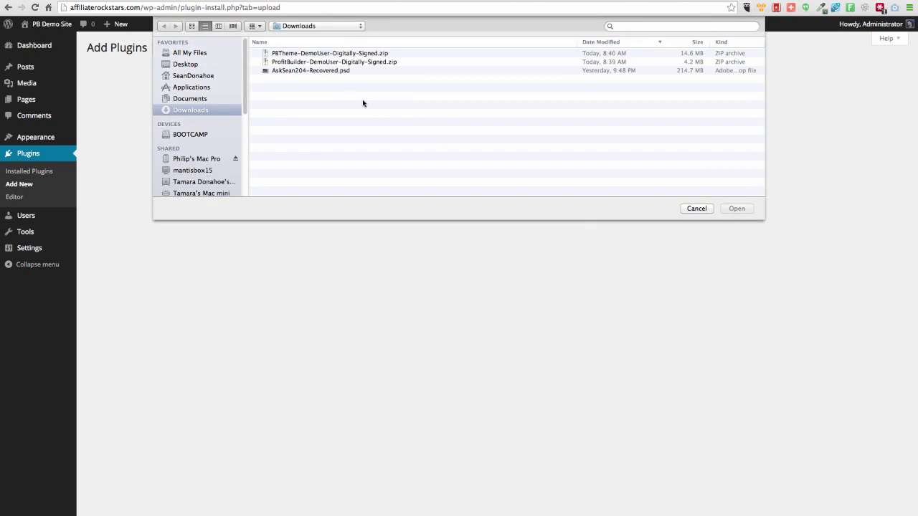
left_click(288, 63)
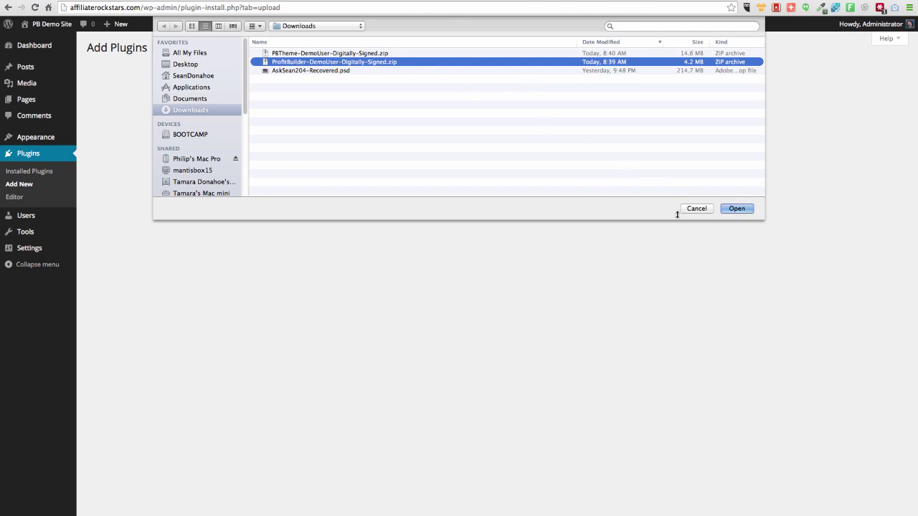
left_click(739, 211)
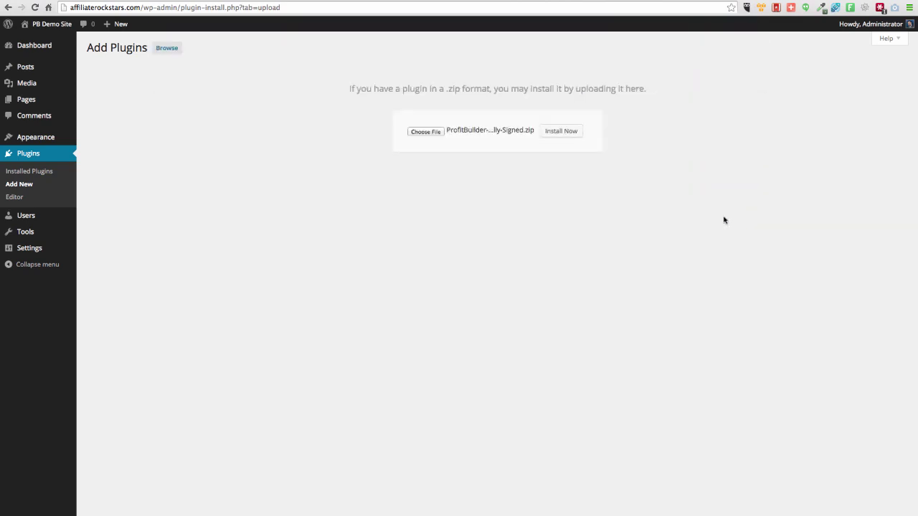
left_click(558, 130)
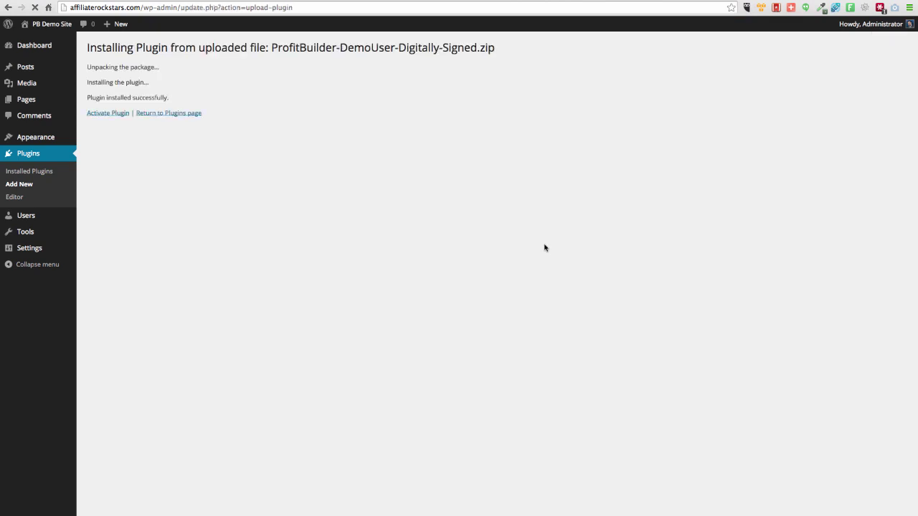
- Activate Profit Builder, open its 'Activate WP Profit Builder' page, and copy the activation email from the members area
left_click(111, 114)
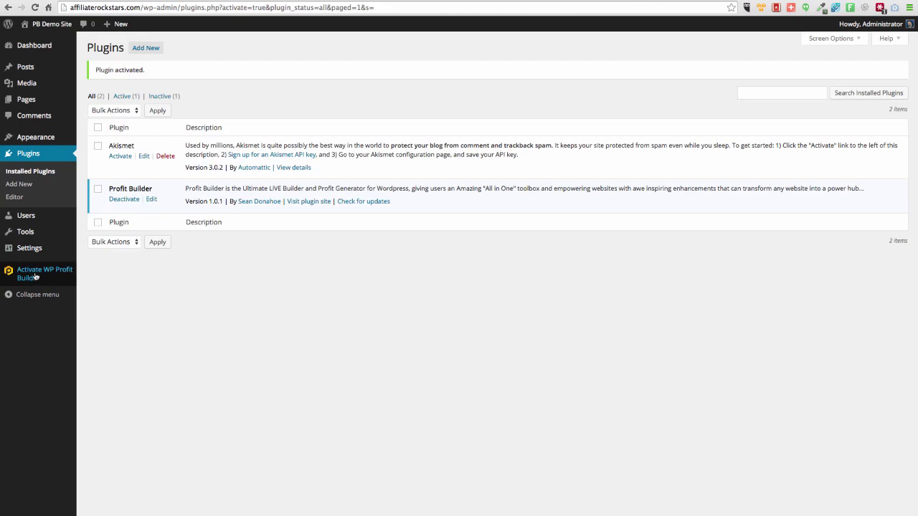
key("ctrl+Tab")
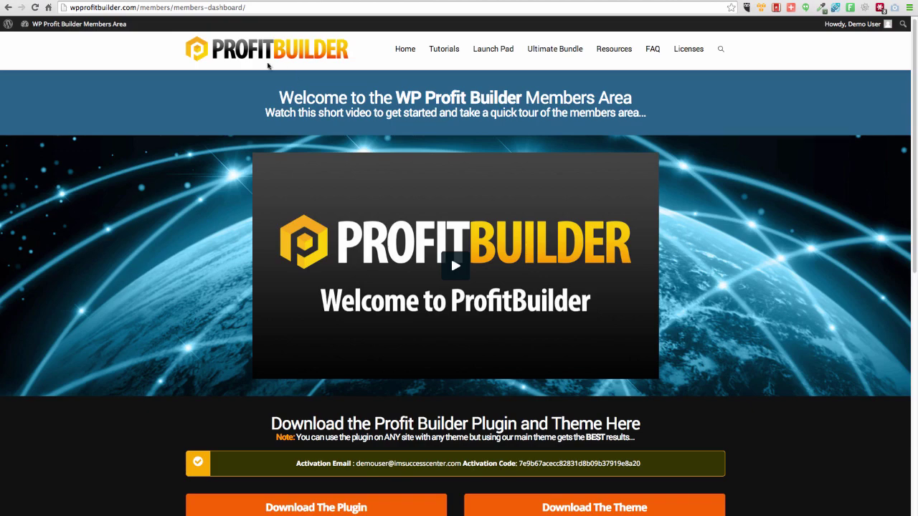
key("ctrl+Tab")
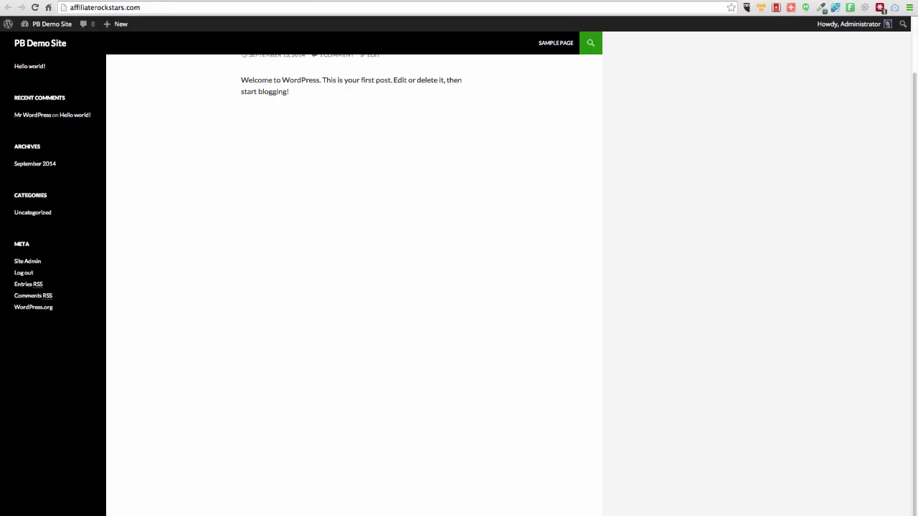
key("ctrl+Tab")
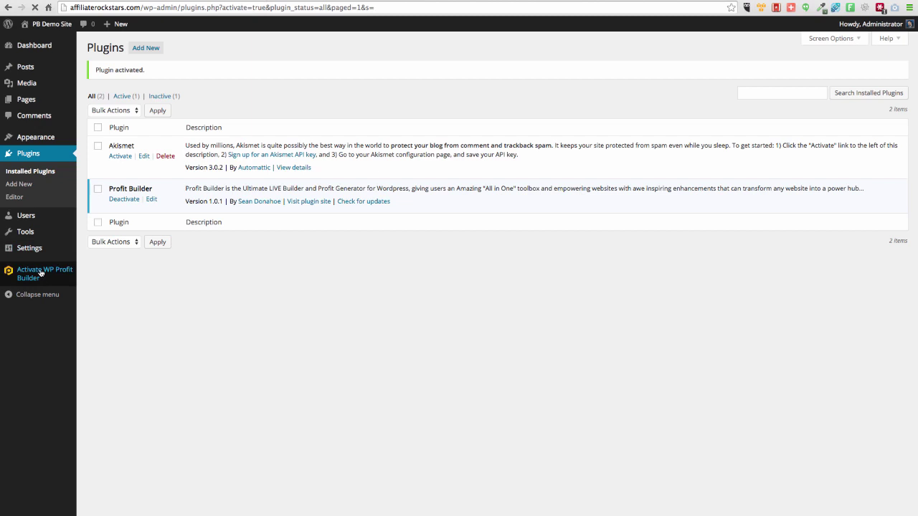
left_click(36, 268)
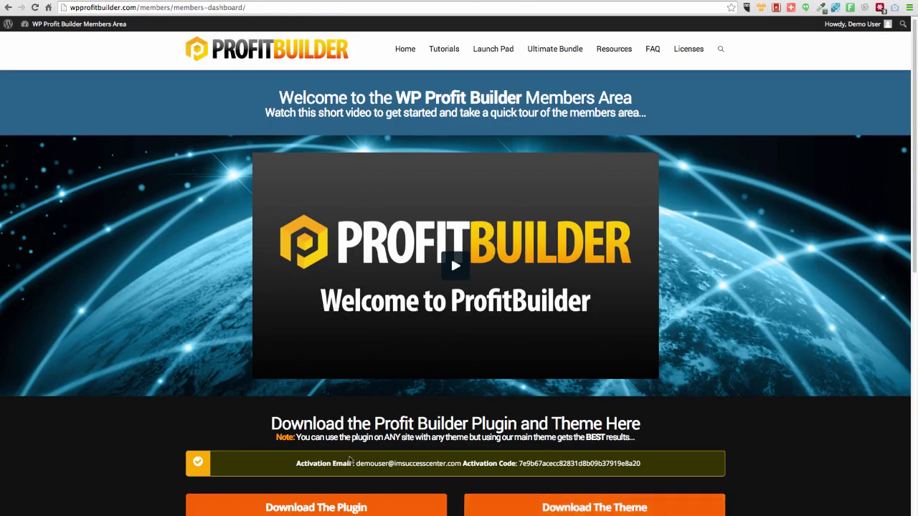
left_click_drag(355, 463, 461, 464)
key("super+c")
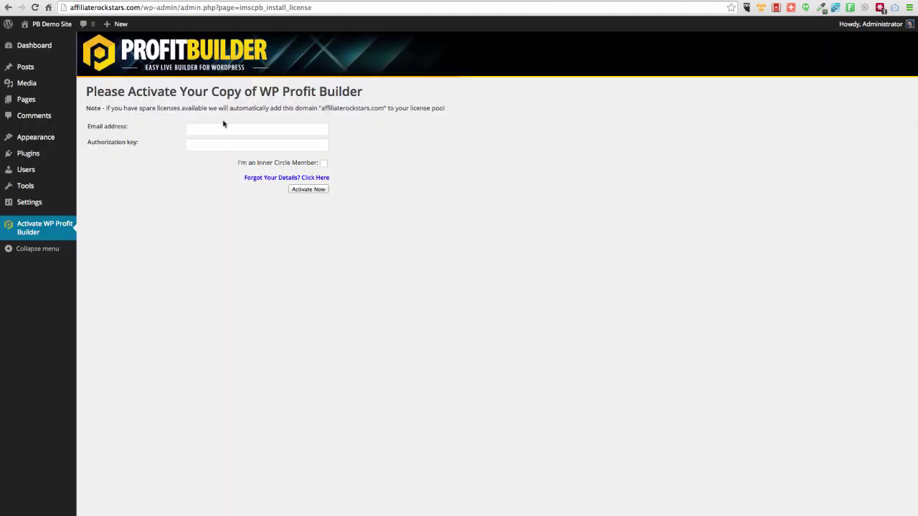
- Activate the Profit Builder license with the pasted account email and activation code as authorization key
left_click(223, 128)
key("super+v")
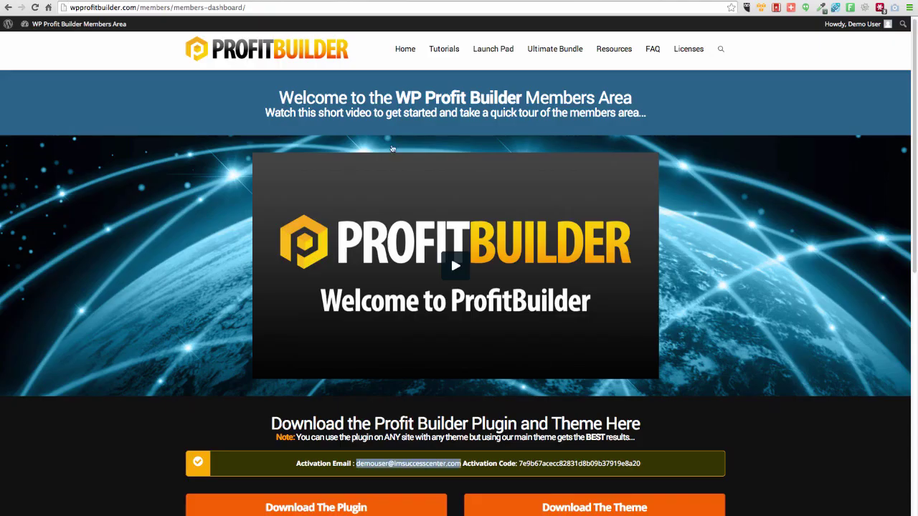
double_click(566, 463)
key("super+c")
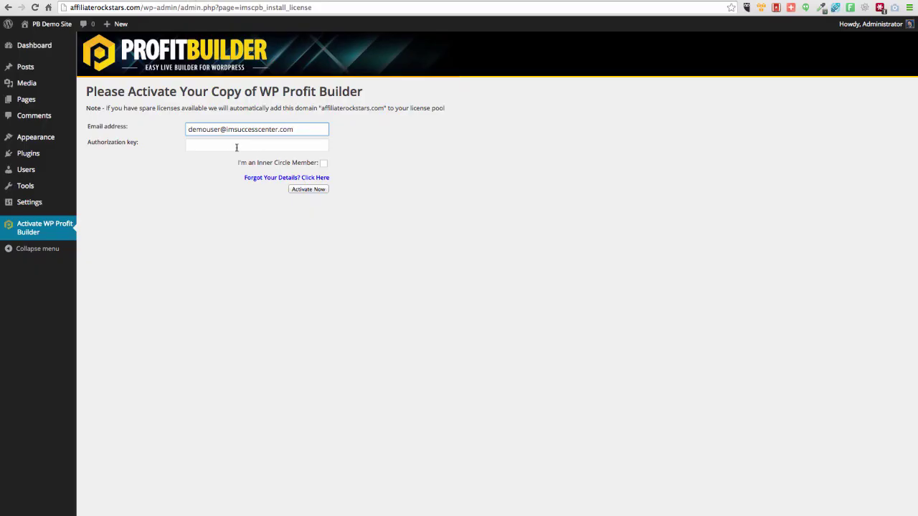
left_click(227, 144)
key("super+v")
left_click(309, 190)
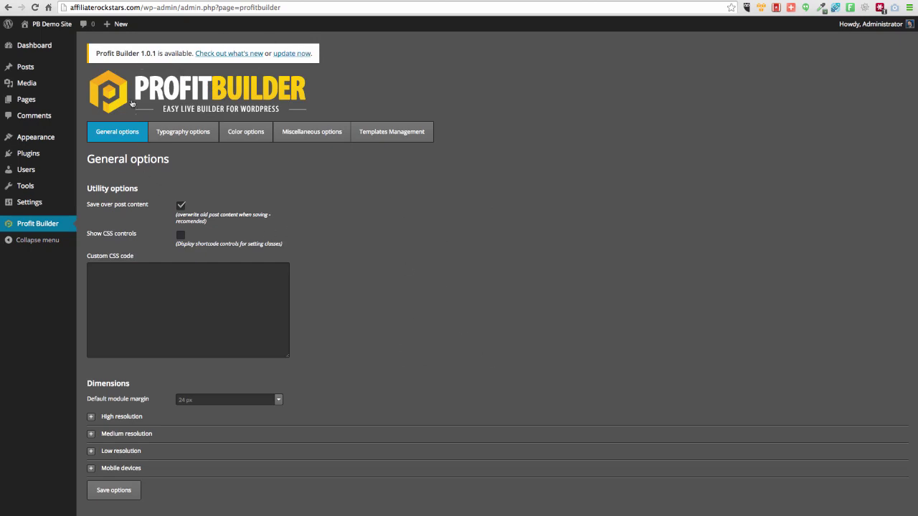
left_click(174, 136)
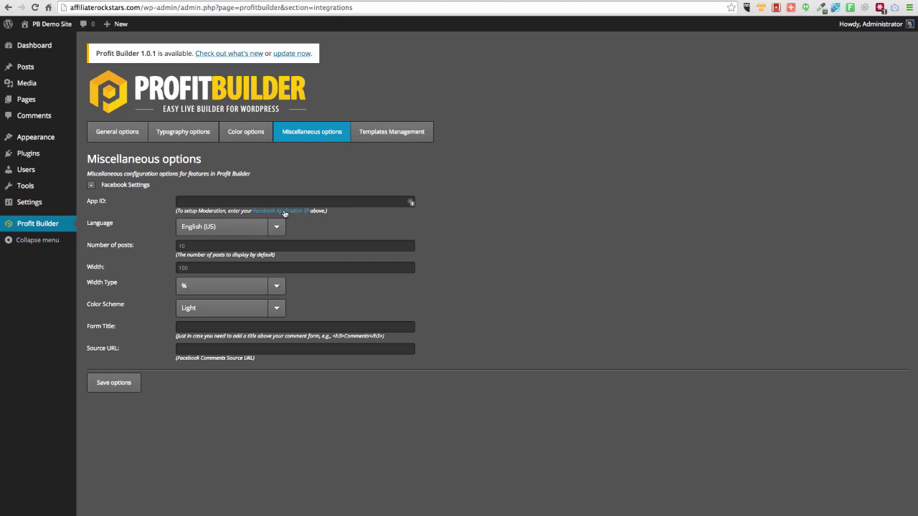
left_click(377, 132)
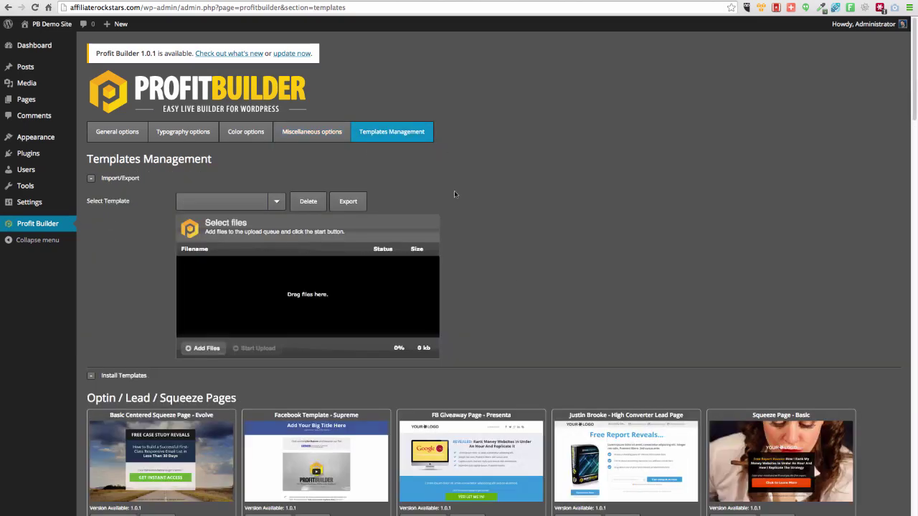
scroll(454, 192, "down", 10)
scroll(539, 306, "down", 6)
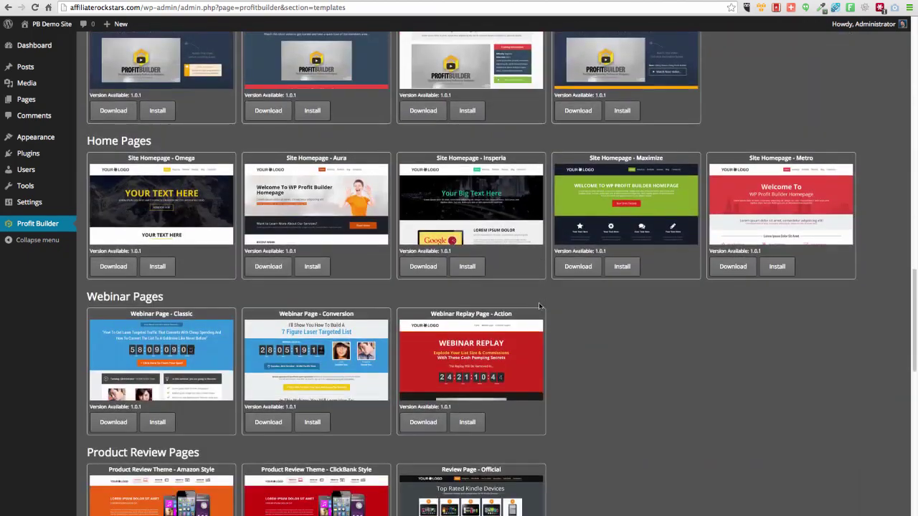
scroll(539, 306, "up", 12)
scroll(540, 306, "up", 4)
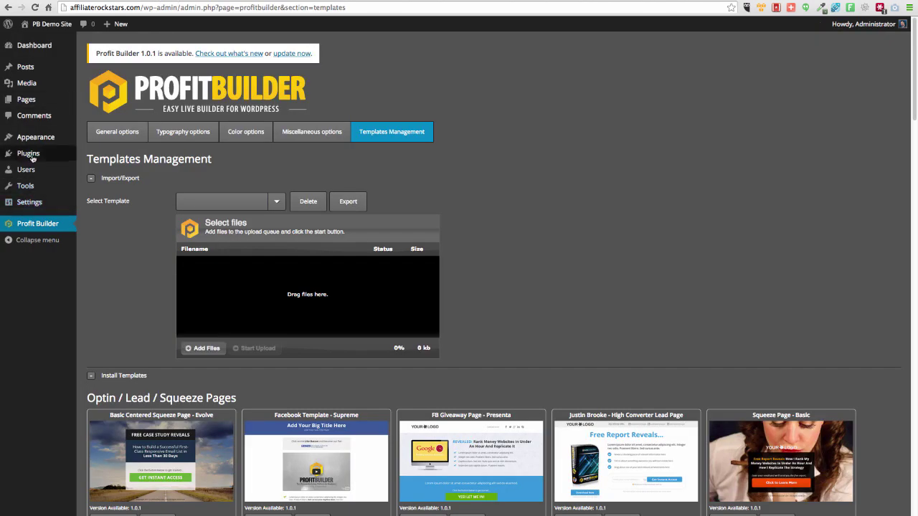
mouse_move(32, 157)
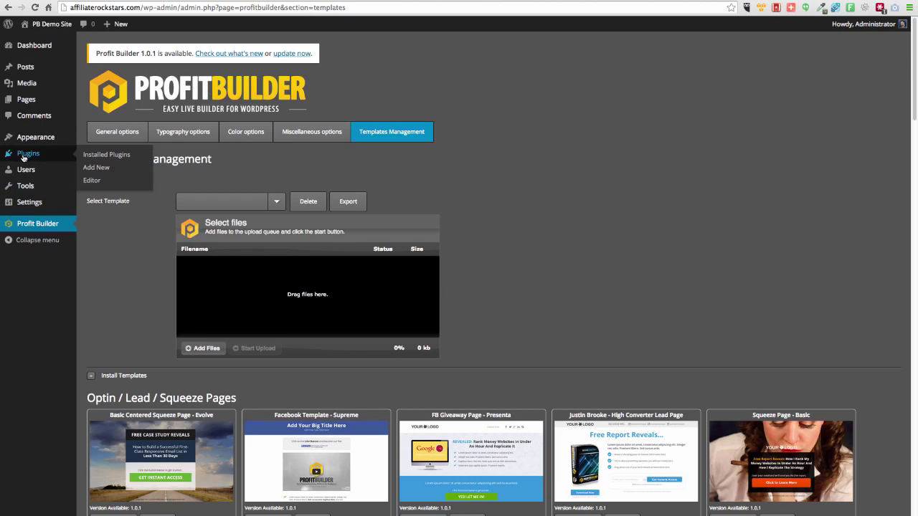
mouse_move(397, 512)
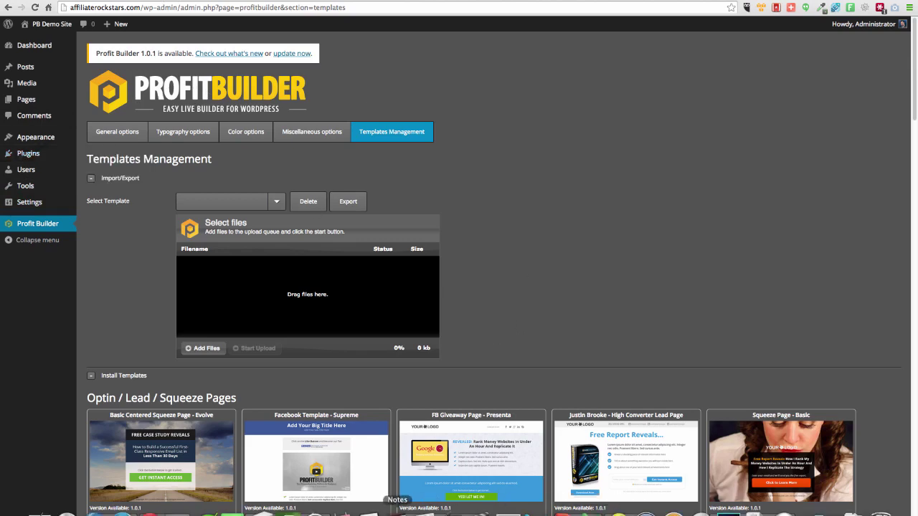
- Extract the ProfitBuilder and PBTheme zips in Downloads with The Unarchiver
left_click(261, 512)
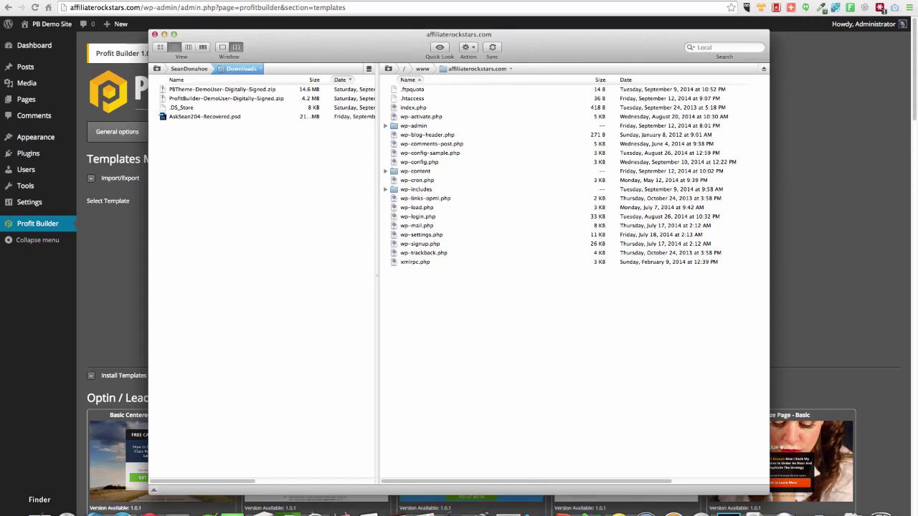
left_click(40, 509)
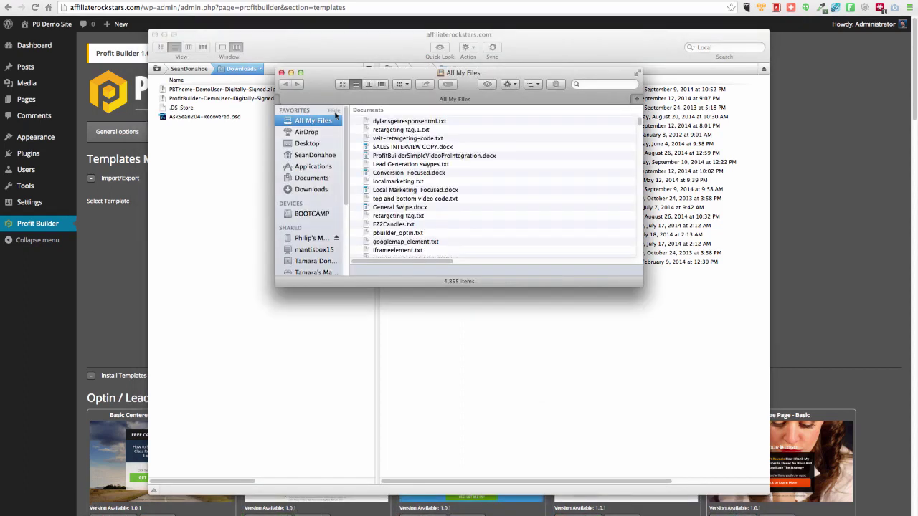
left_click(311, 188)
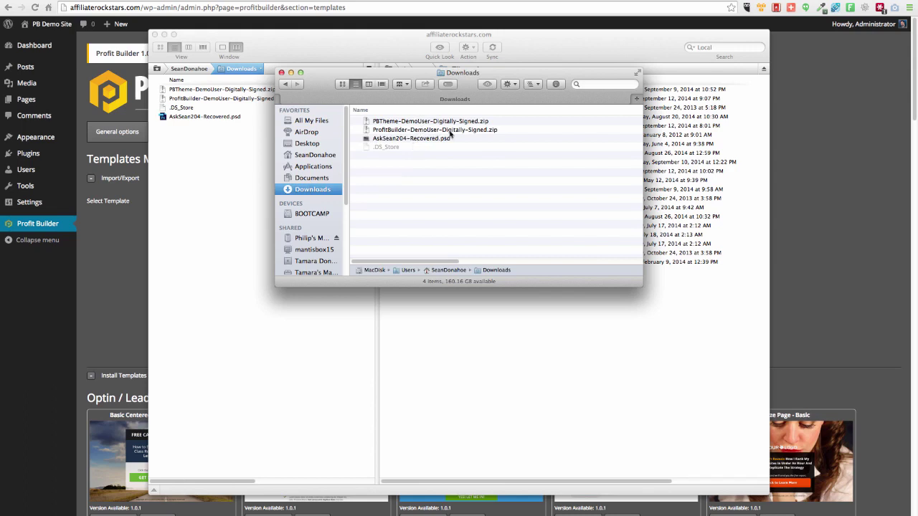
left_click(392, 131)
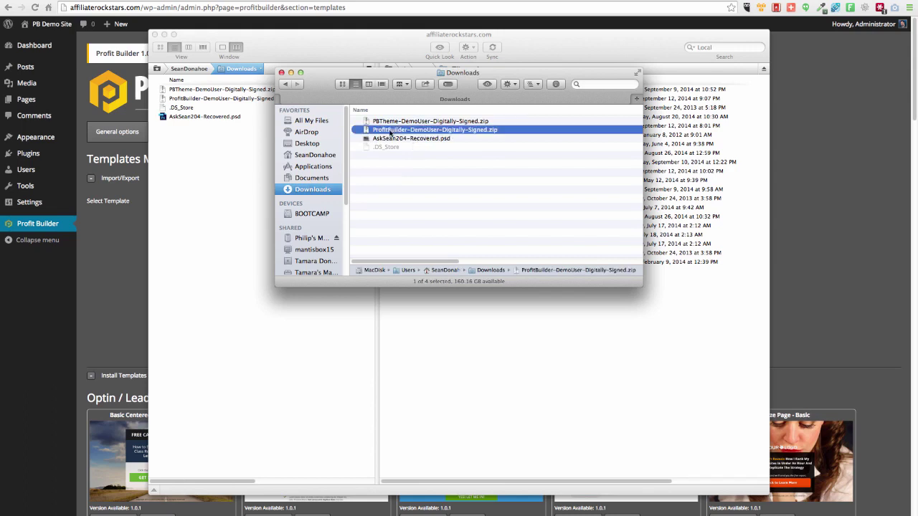
left_click(388, 122, "shift")
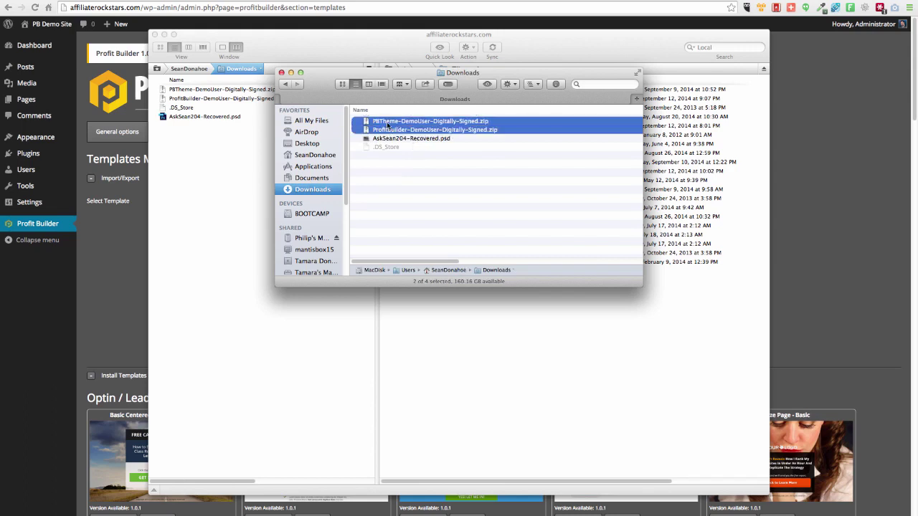
right_click(387, 123)
mouse_move(445, 154)
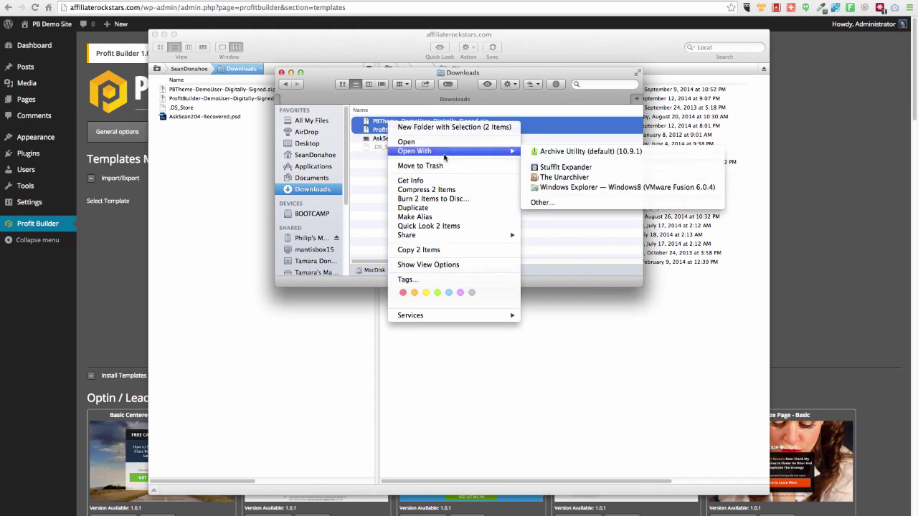
left_click(559, 178)
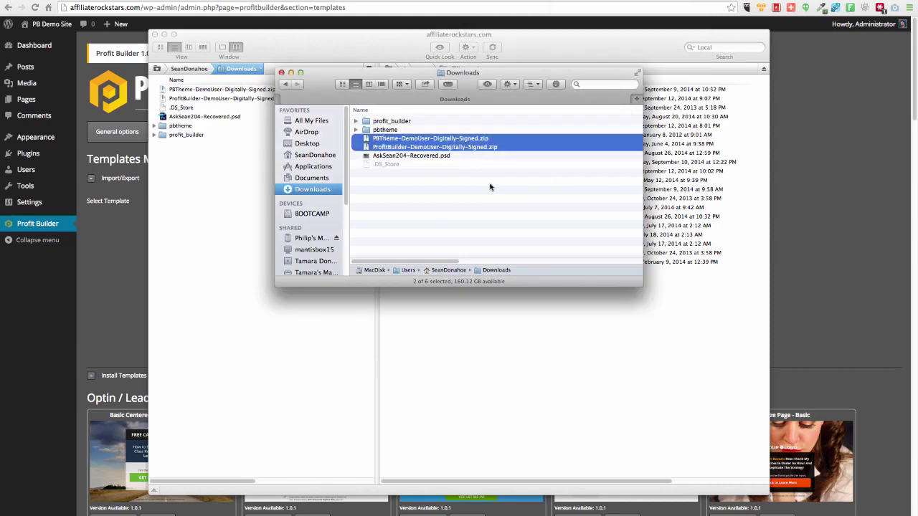
- Upload the profit_builder folder to the server's wp-content/plugins folder
left_click(490, 187)
left_click(377, 120)
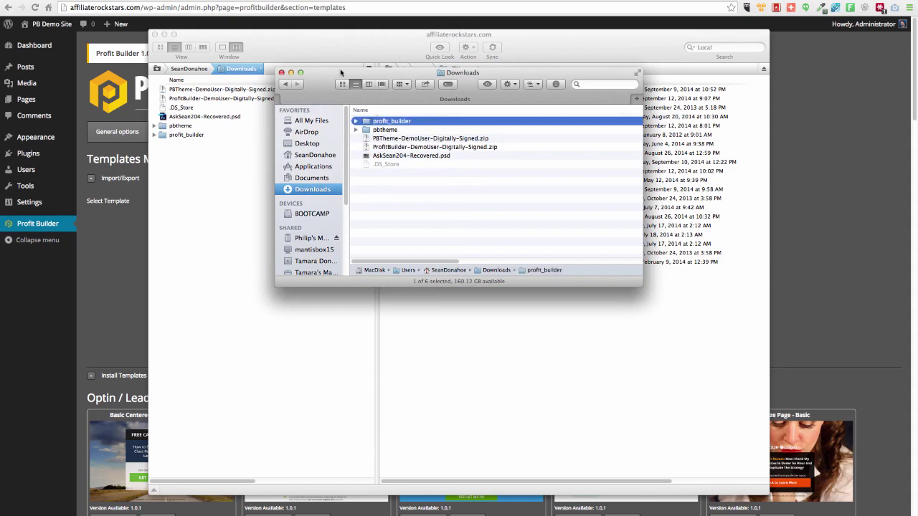
left_click_drag(341, 73, 26, 3)
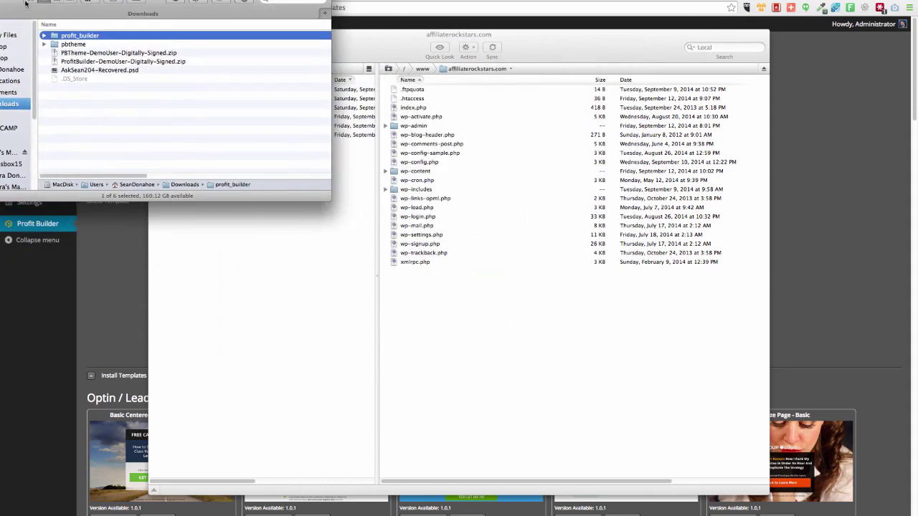
left_click(366, 44)
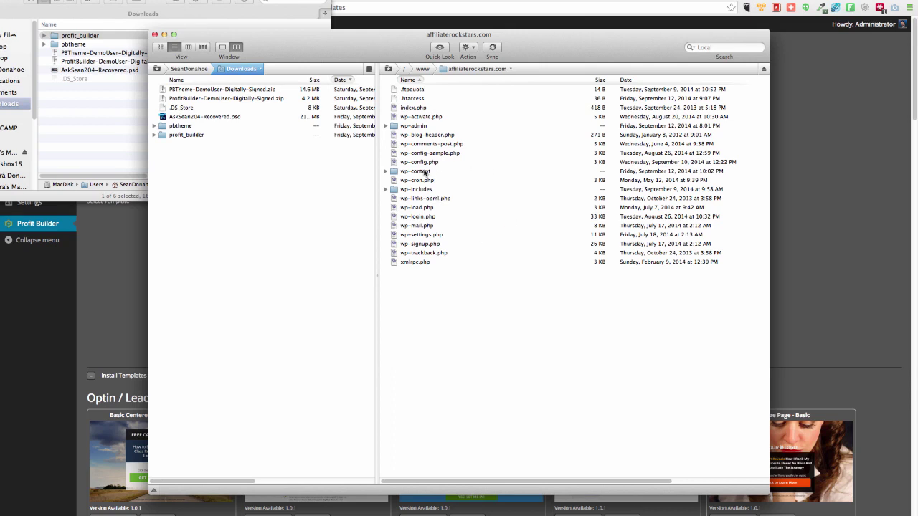
left_click(423, 172)
double_click(423, 172)
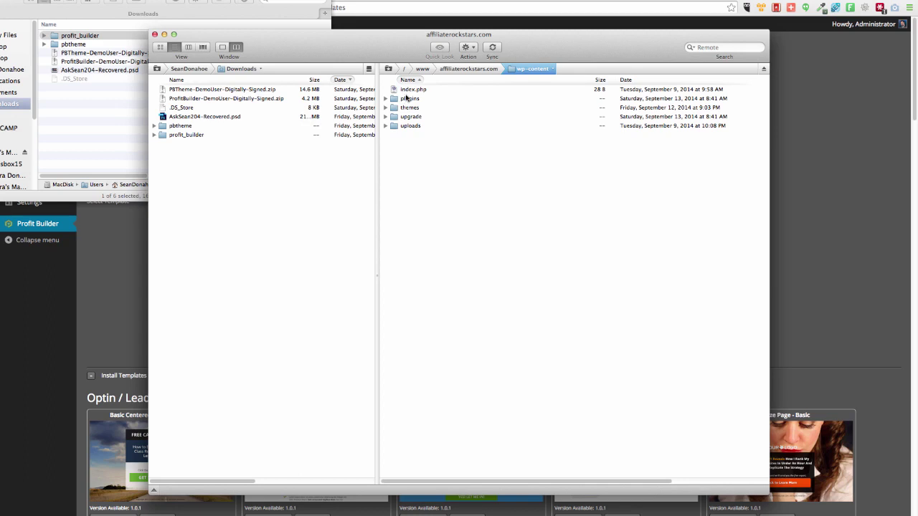
double_click(412, 99)
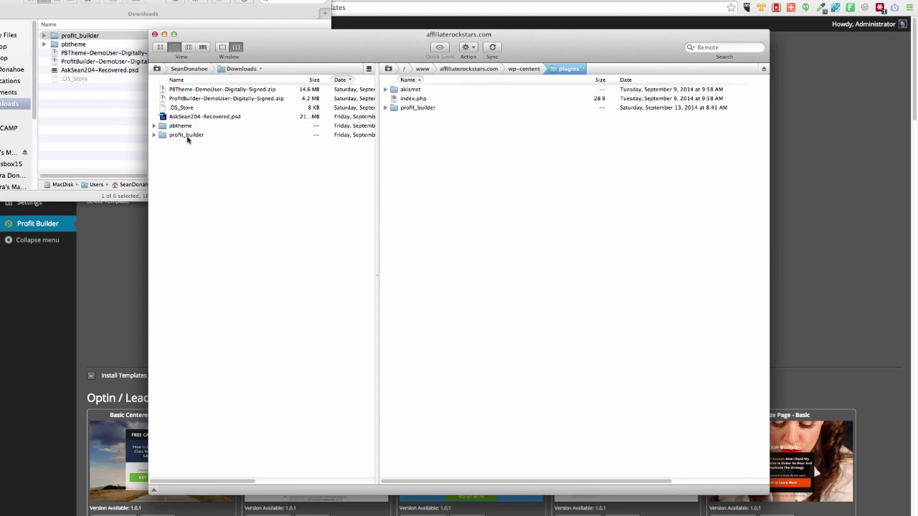
left_click_drag(187, 134, 507, 177)
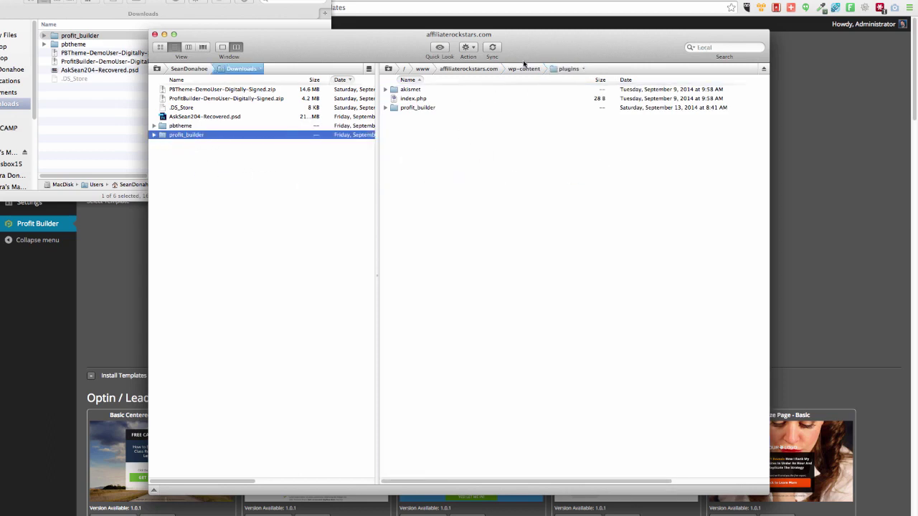
- Upload the pbtheme folder to the server's wp-content/themes folder
left_click(523, 68)
left_click(415, 108)
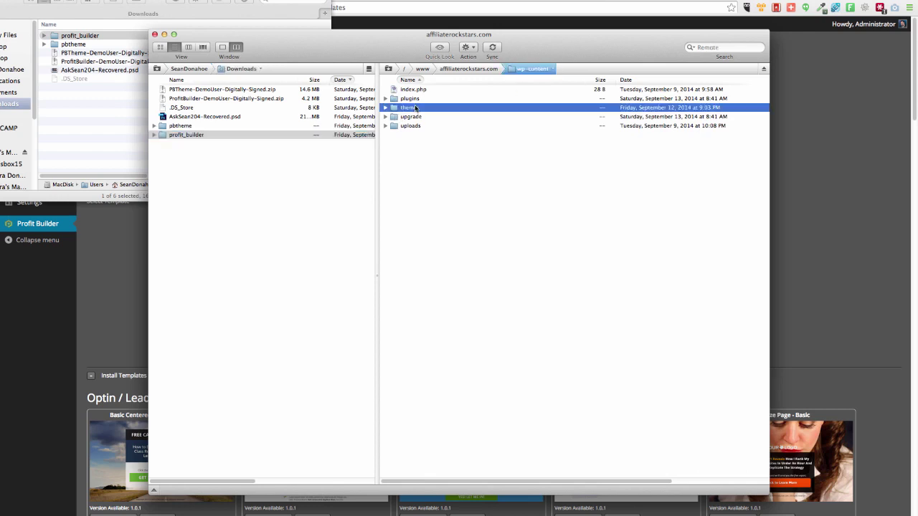
double_click(415, 108)
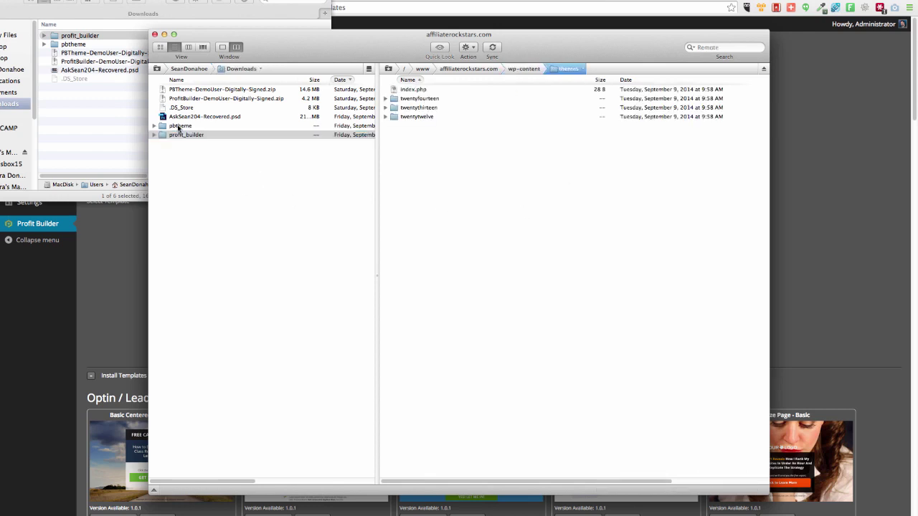
left_click_drag(178, 128, 446, 186)
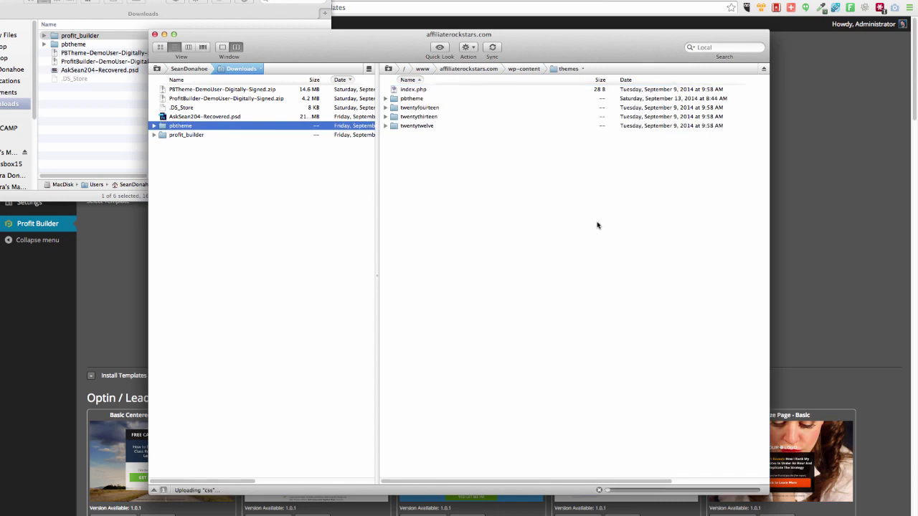
key("super+Tab")
- In the Themes upload panel, choose PBTheme-DemoUser-Digitally-Signed.zip from Downloads
mouse_move(32, 154)
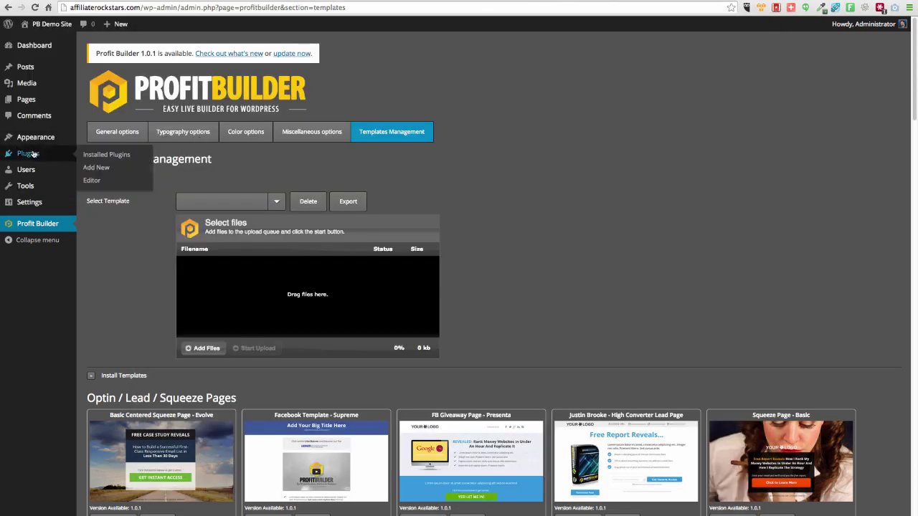
mouse_move(32, 137)
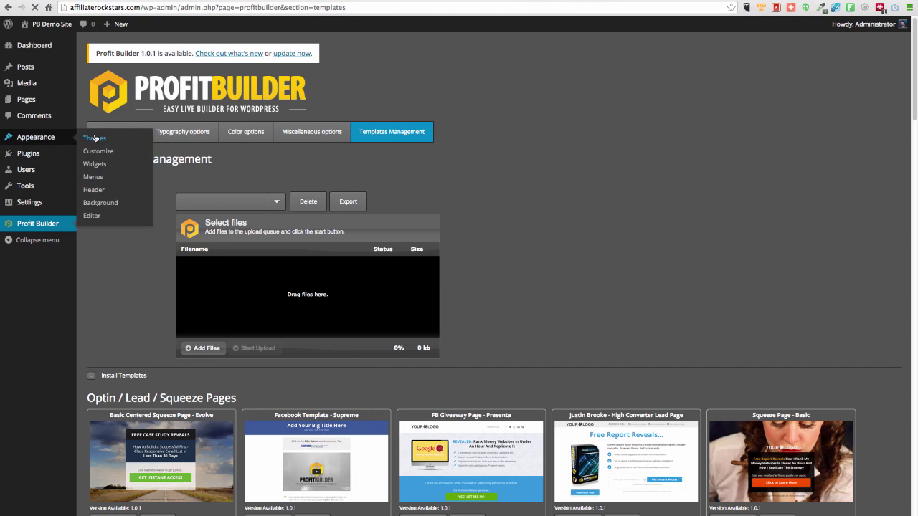
left_click(95, 139)
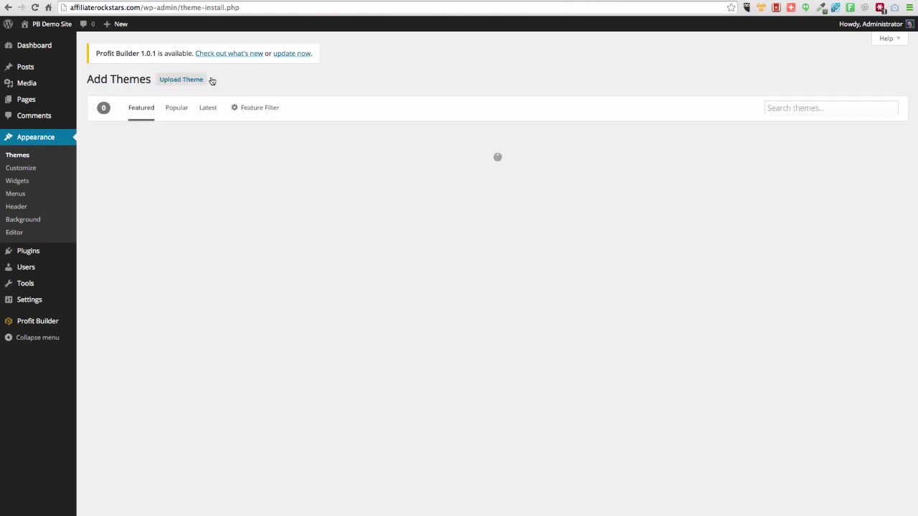
left_click(181, 81)
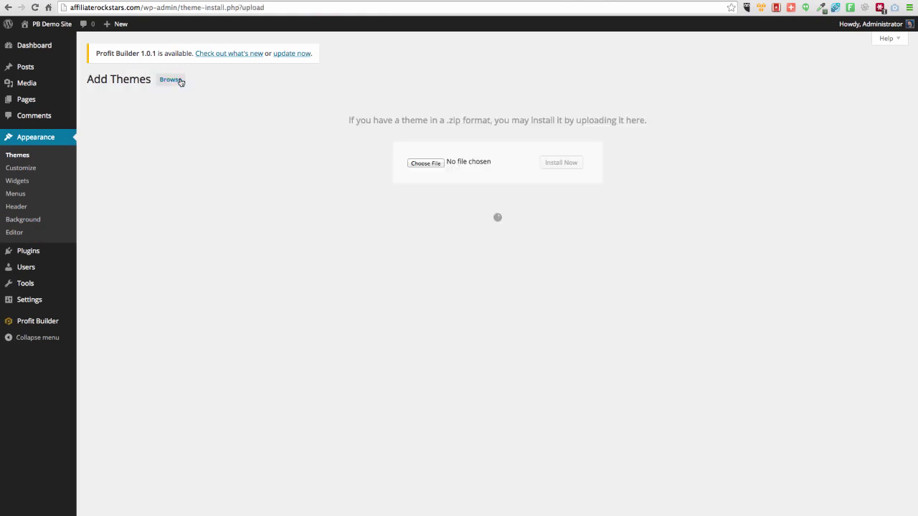
left_click(425, 164)
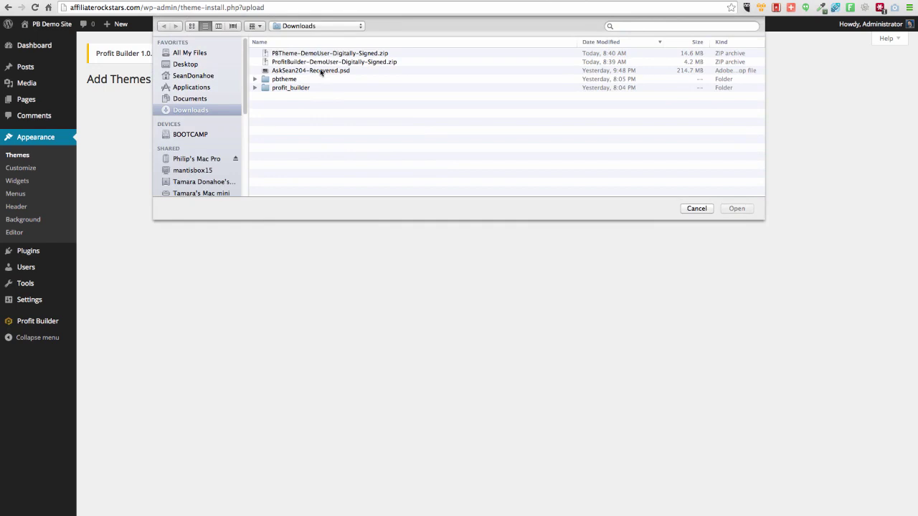
left_click(297, 54)
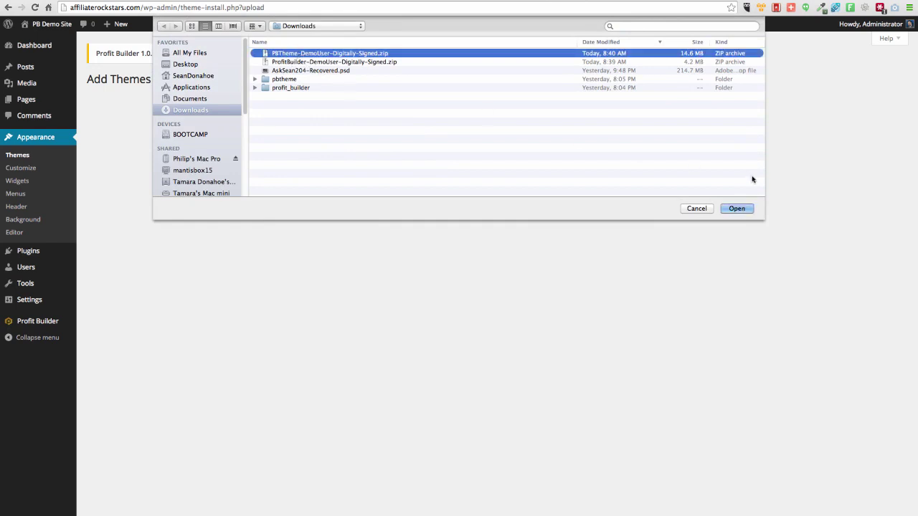
left_click(739, 209)
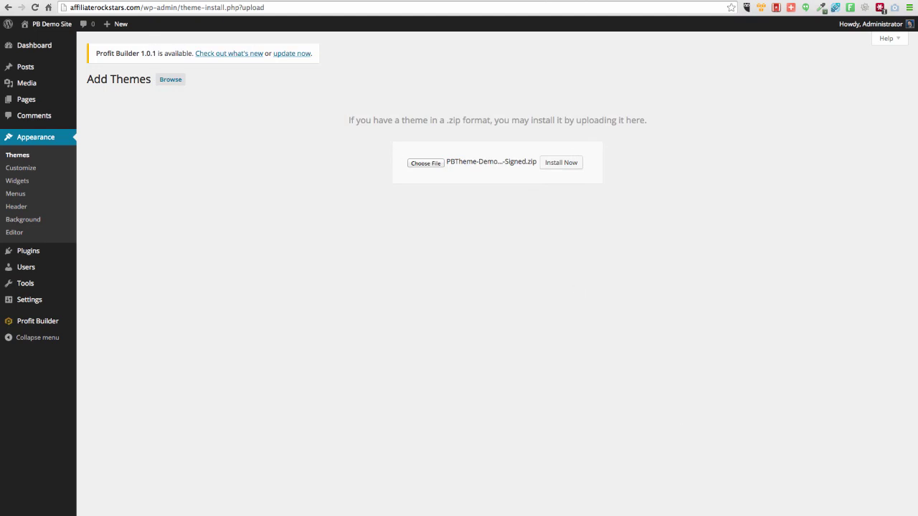
mouse_move(423, 513)
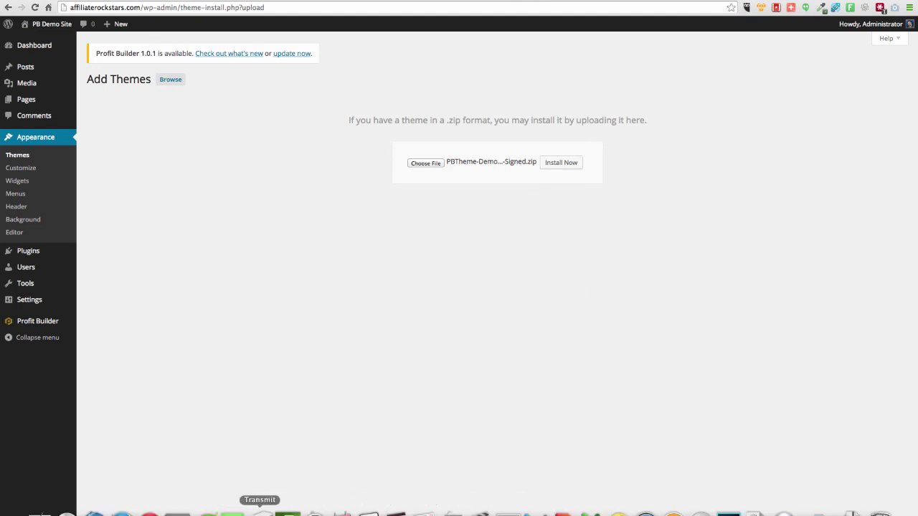
left_click(259, 513)
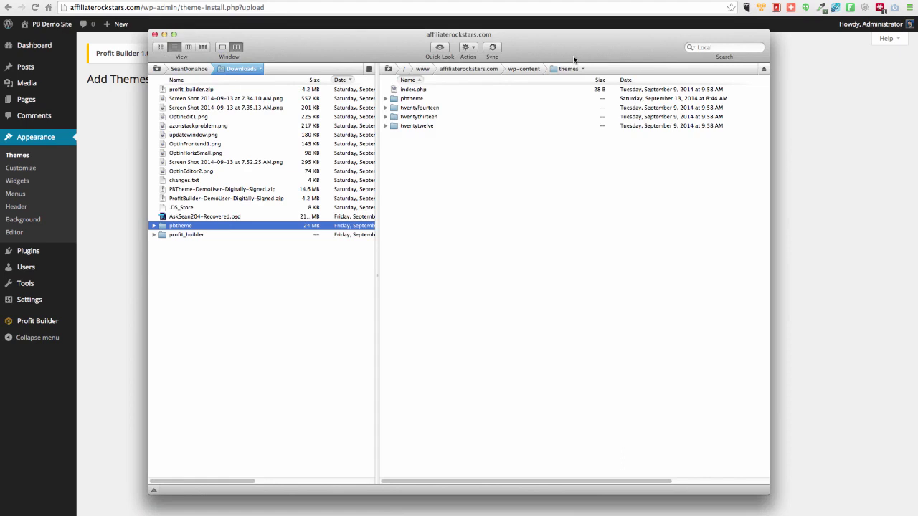
left_click(841, 156)
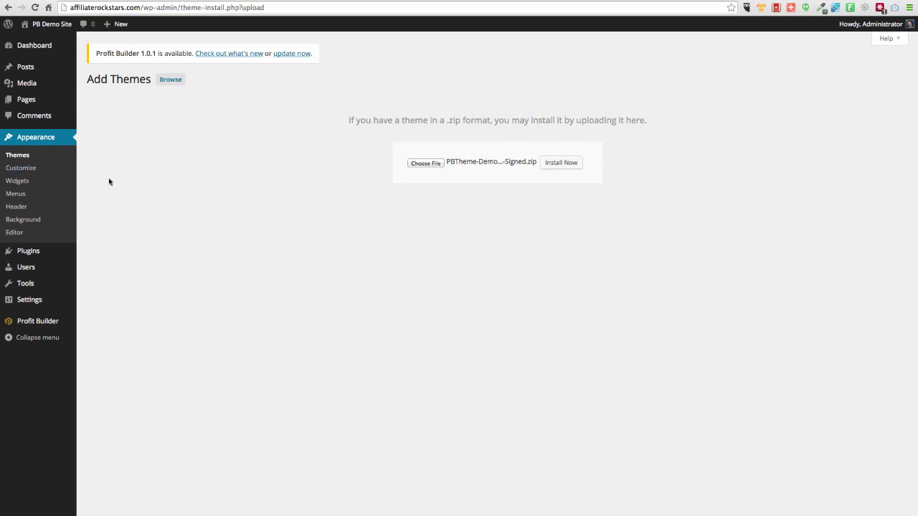
- Activate PBTheme in Appearance > Themes and go to the Activate Profit Builder Theme page
left_click(21, 156)
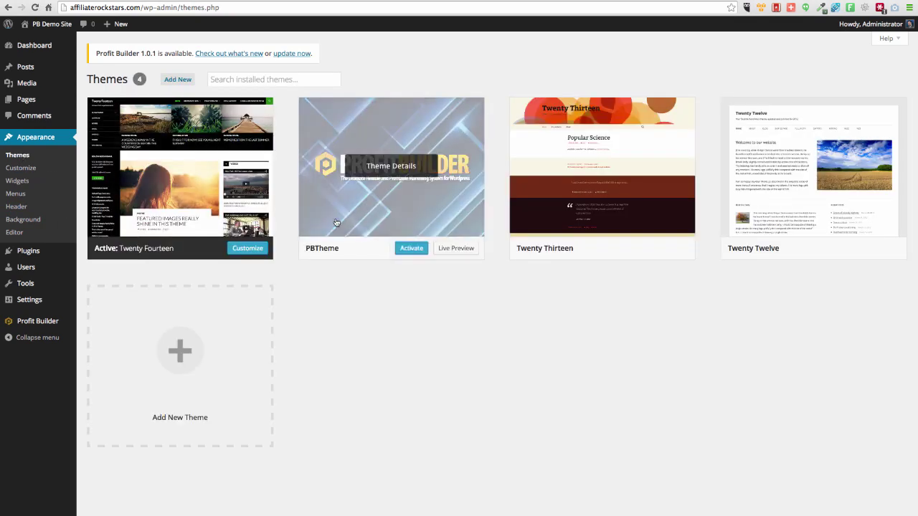
left_click(411, 248)
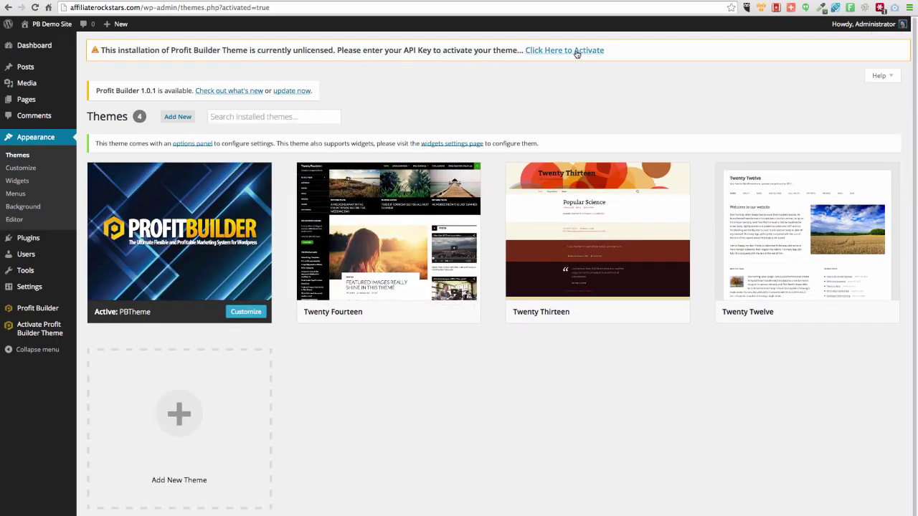
left_click(35, 328)
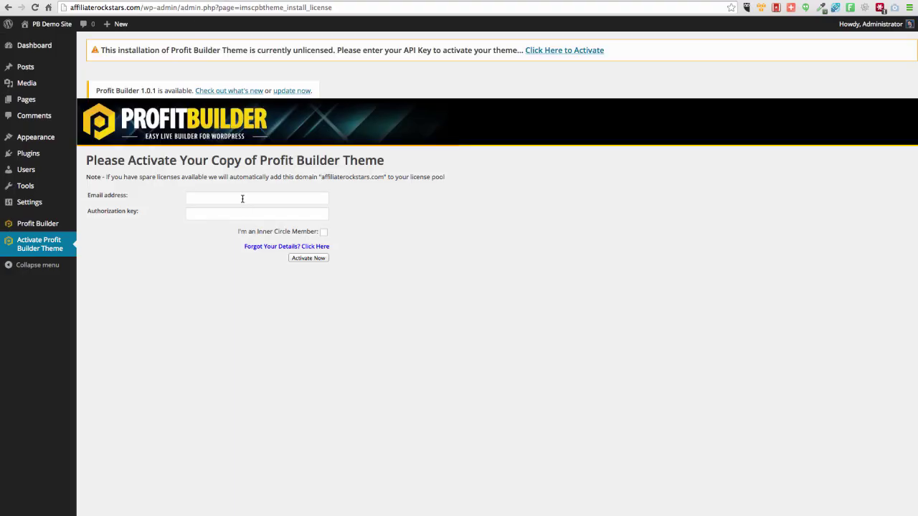
- License the Profit Builder Theme with the saved account e-mail and pasted authorization key
left_click(242, 198)
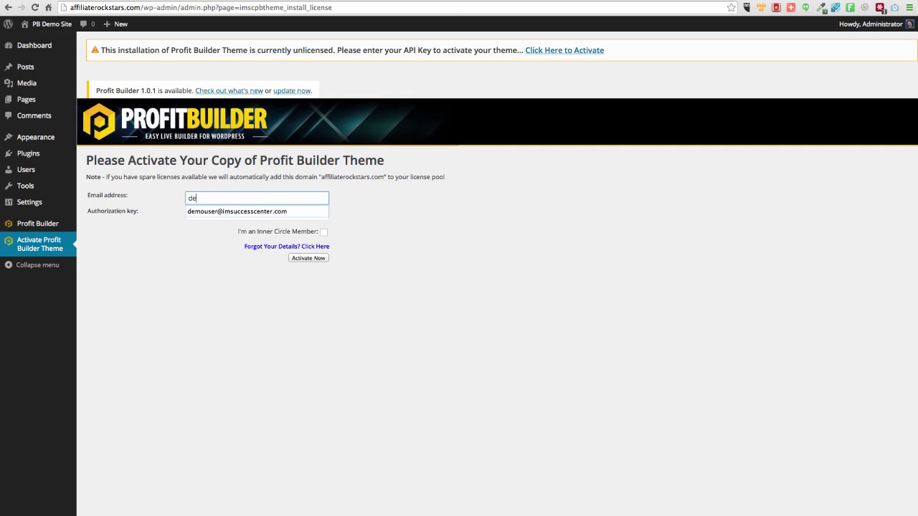
left_click(232, 211)
left_click(231, 212)
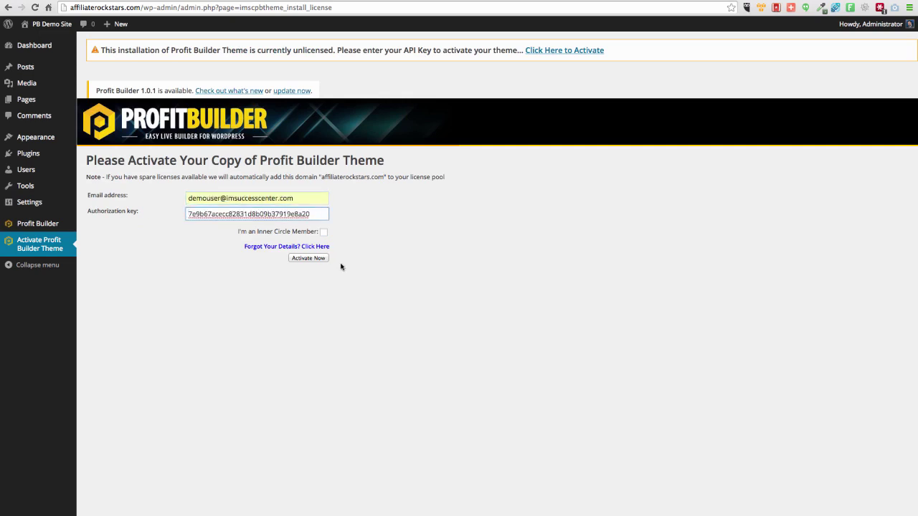
left_click(323, 259)
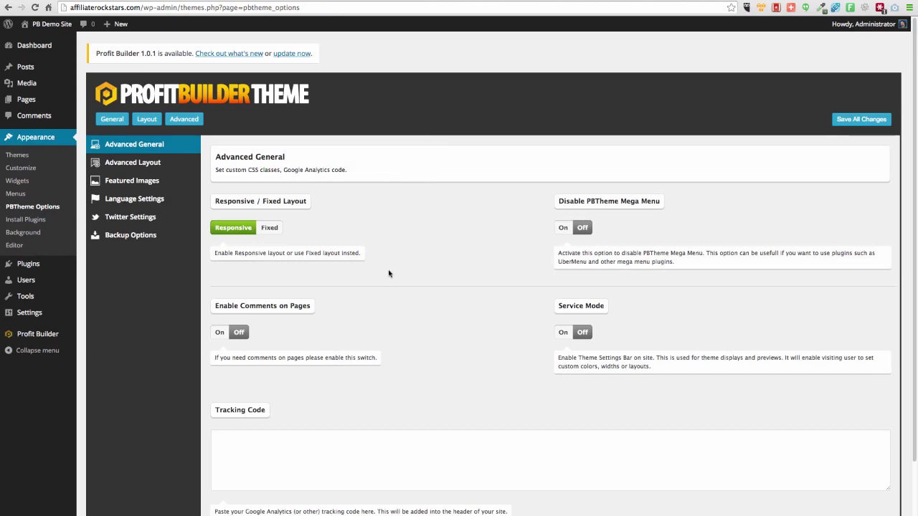
- Open PBTheme's General tab and review its logo, sticky logo, favicon and iPad/iPhone icon settings
scroll(389, 272, "down", 3)
scroll(389, 272, "up", 3)
left_click(119, 122)
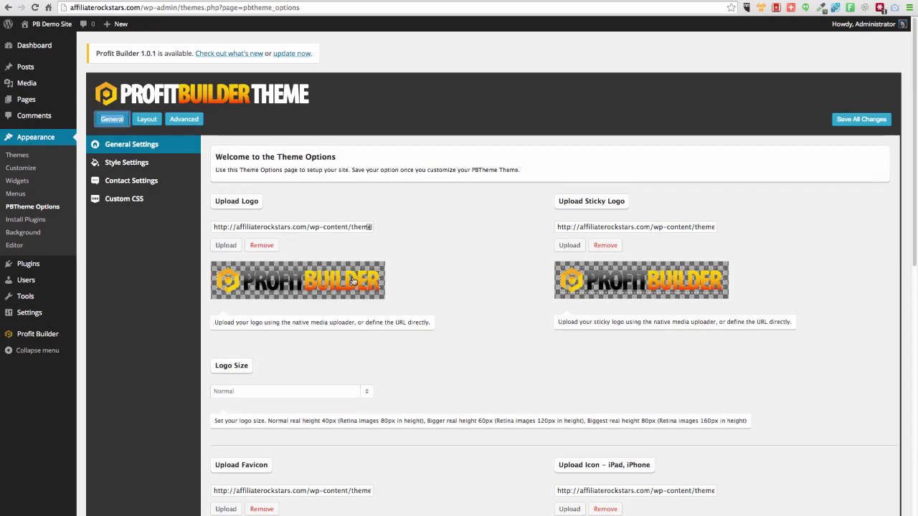
scroll(352, 281, "down", 5)
scroll(352, 280, "up", 5)
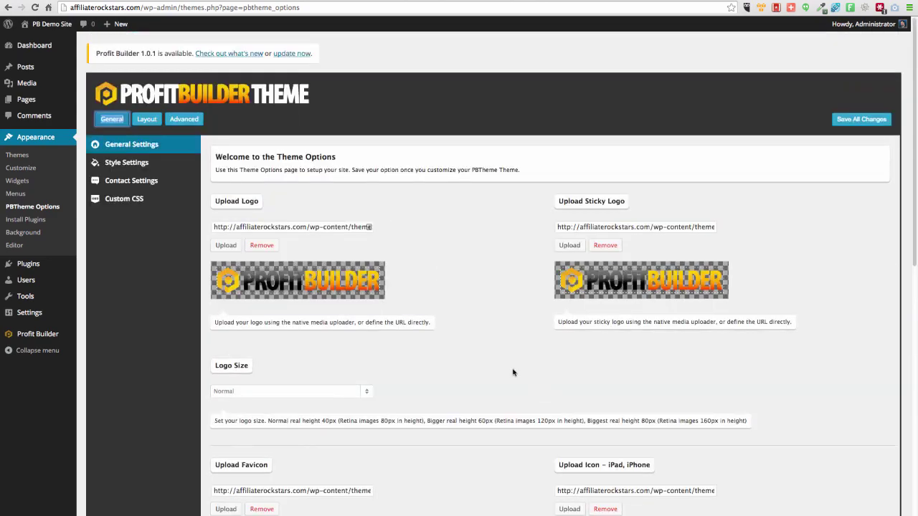
scroll(512, 372, "down", 6)
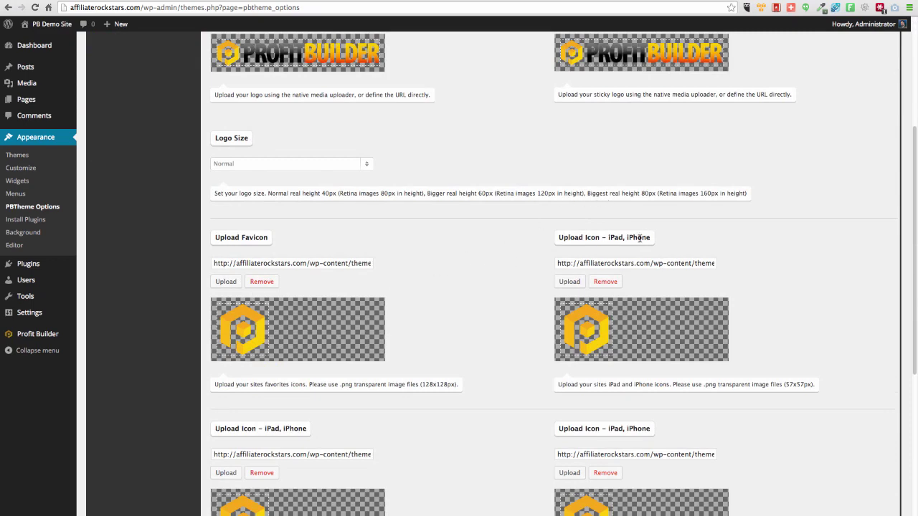
scroll(481, 329, "down", 6)
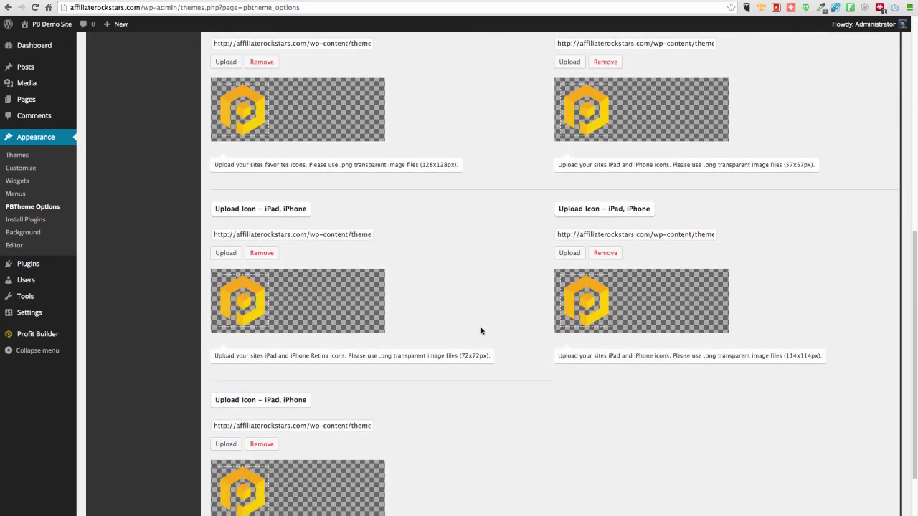
scroll(481, 331, "down", 4)
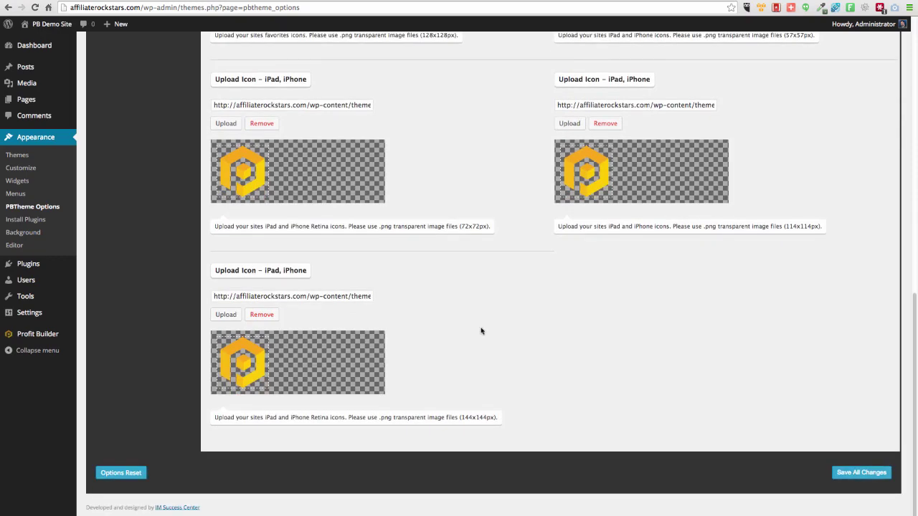
scroll(481, 330, "up", 15)
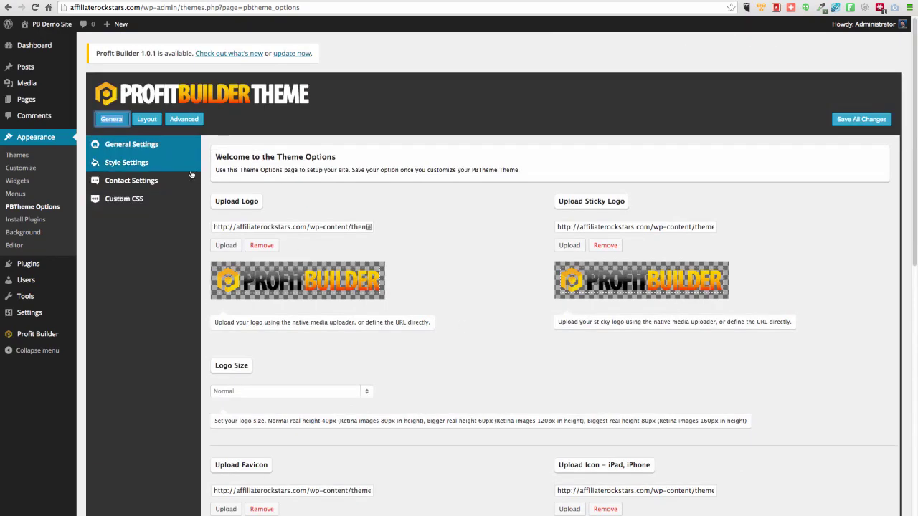
- Review the theme's Style Settings, Contact Settings and Custom CSS option panels
left_click(129, 170)
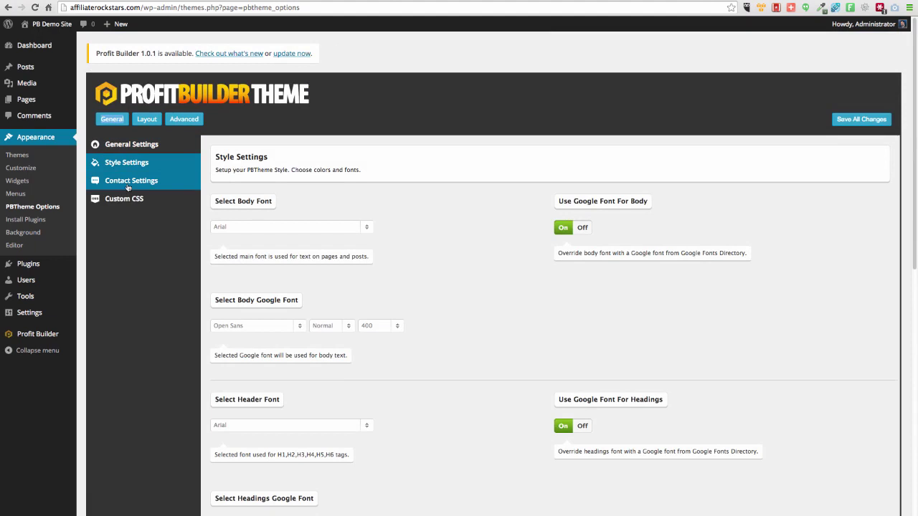
left_click(128, 188)
left_click(143, 199)
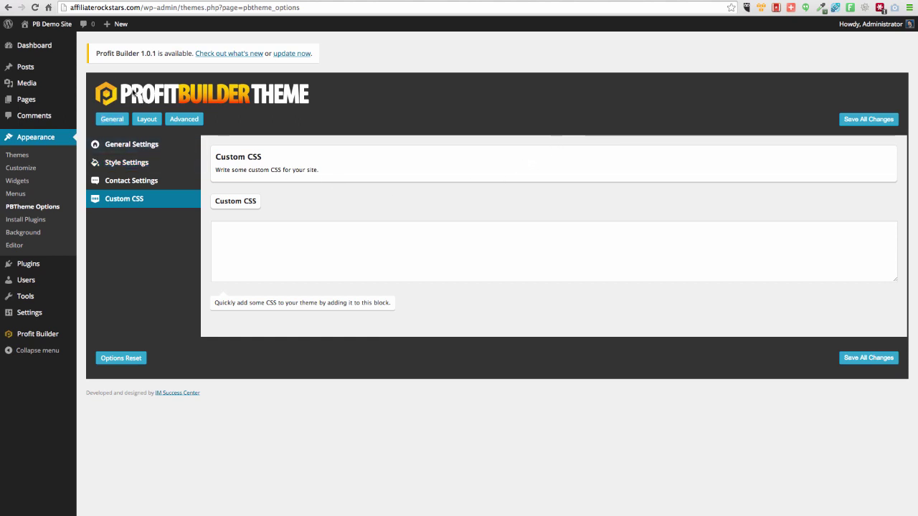
- View the PB Demo Site front end, then return to the Dashboard
mouse_move(49, 25)
left_click(35, 43)
mouse_move(43, 46)
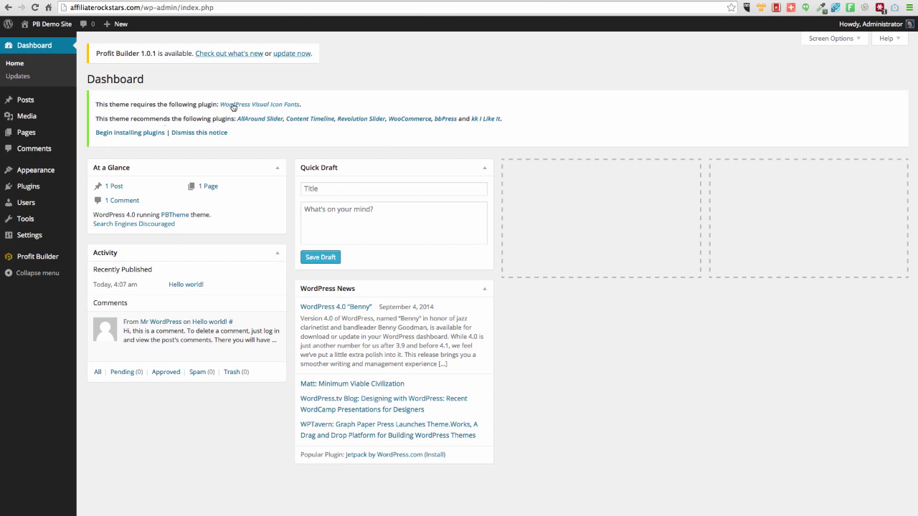
- Bulk-install only WordPress Visual Icon Fonts from the theme's required plugins list, leaving AllAround Slider unselected
left_click(113, 135)
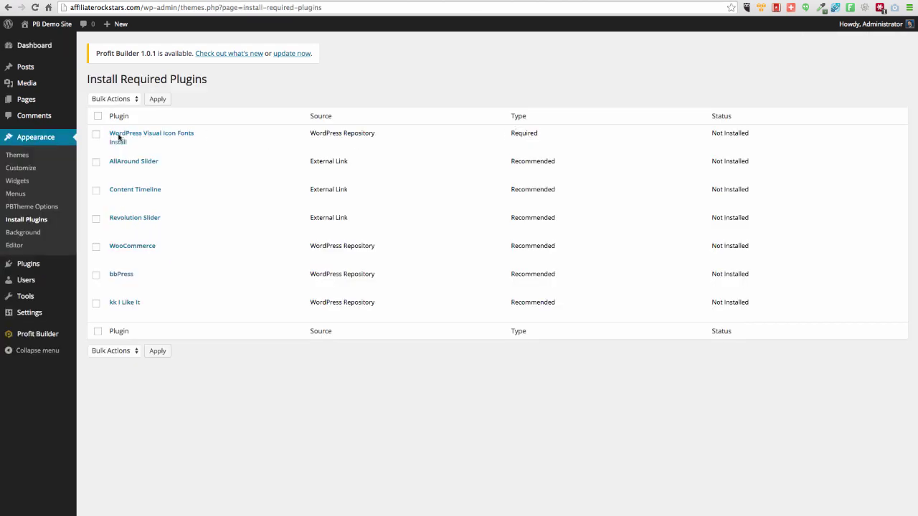
left_click(96, 135)
left_click(96, 162)
left_click(96, 162)
left_click(104, 352)
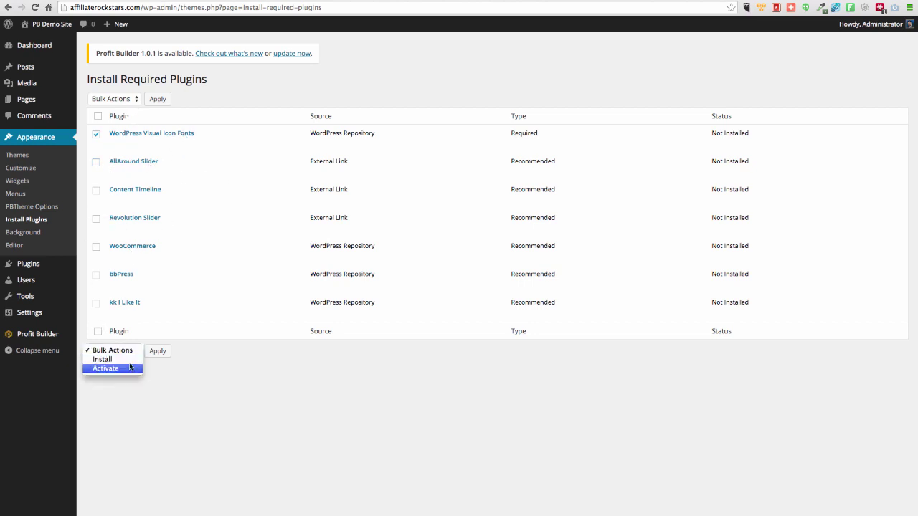
left_click(107, 360)
left_click(164, 354)
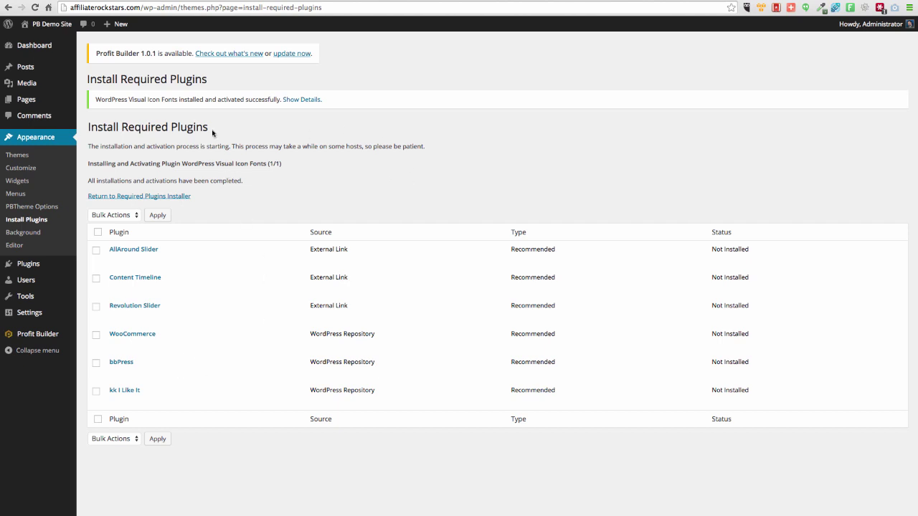
- Return to the WordPress admin Dashboard from the plugin installation results page
left_click(41, 49)
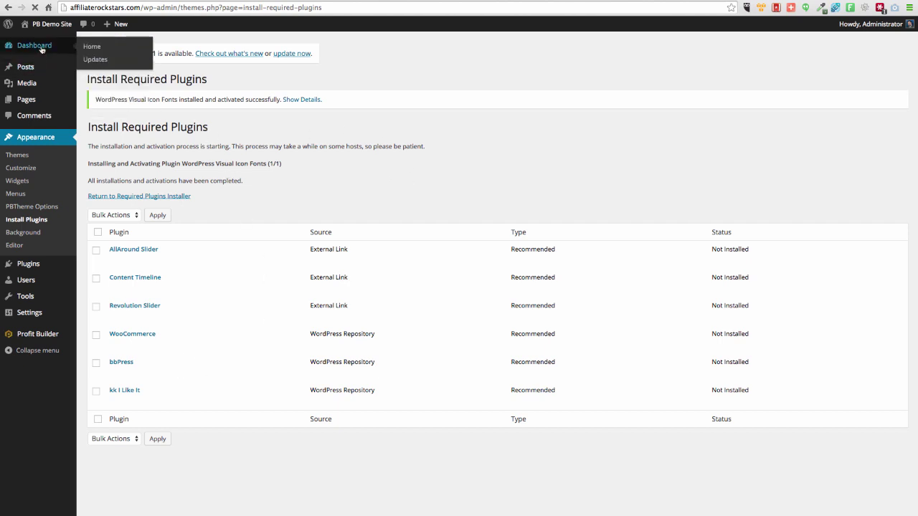